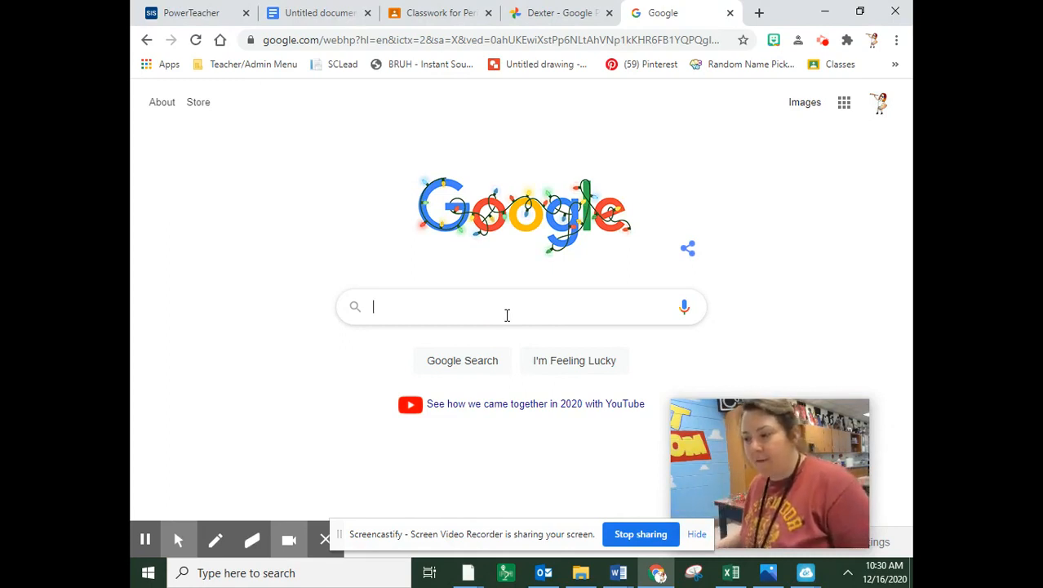
left_click(844, 102)
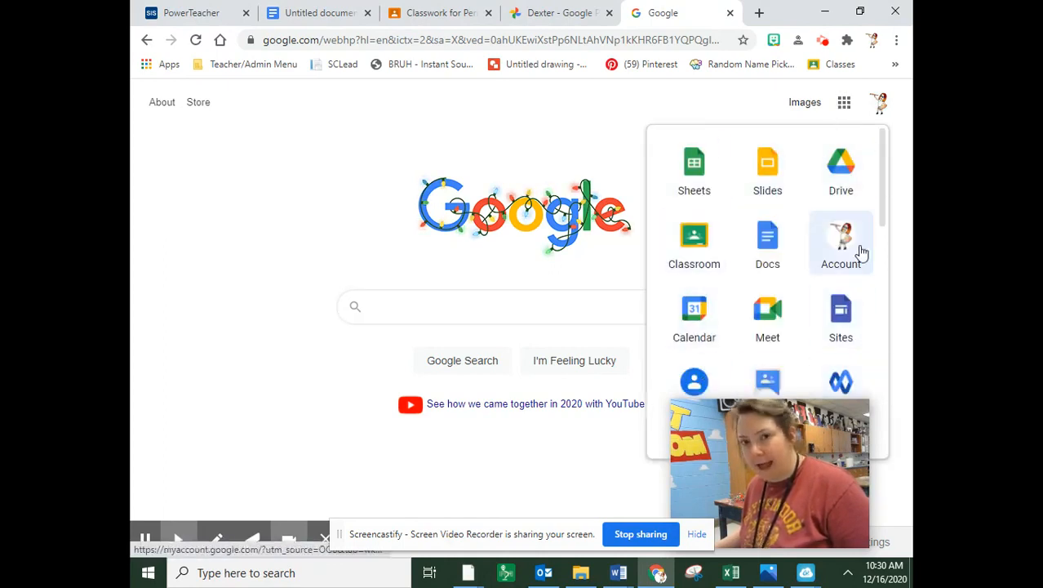
left_click(845, 108)
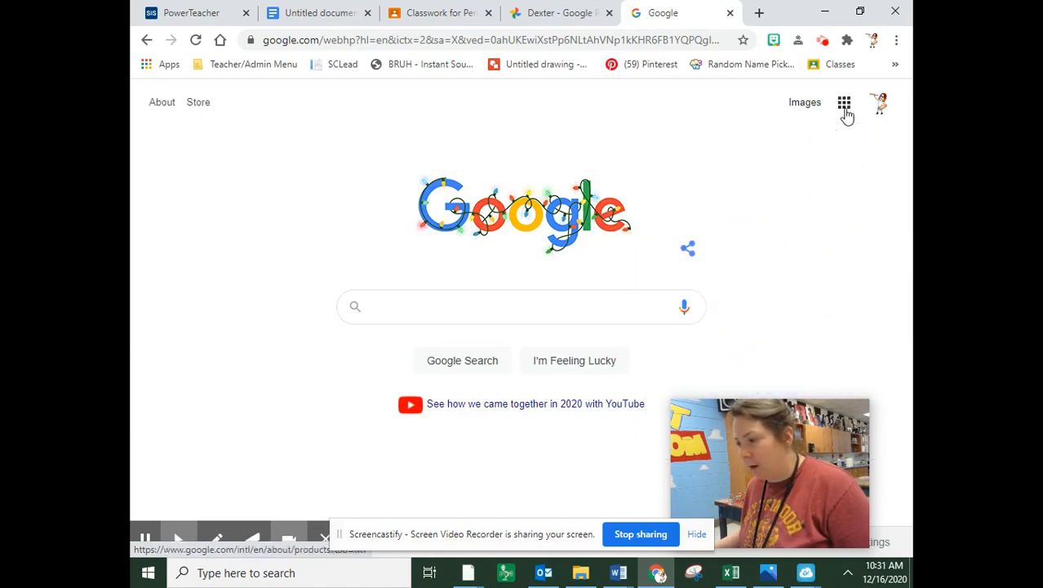
- Search Google for "google drawing" and open the docs.google.com Google Drawings result to start a blank drawing
left_click(531, 303)
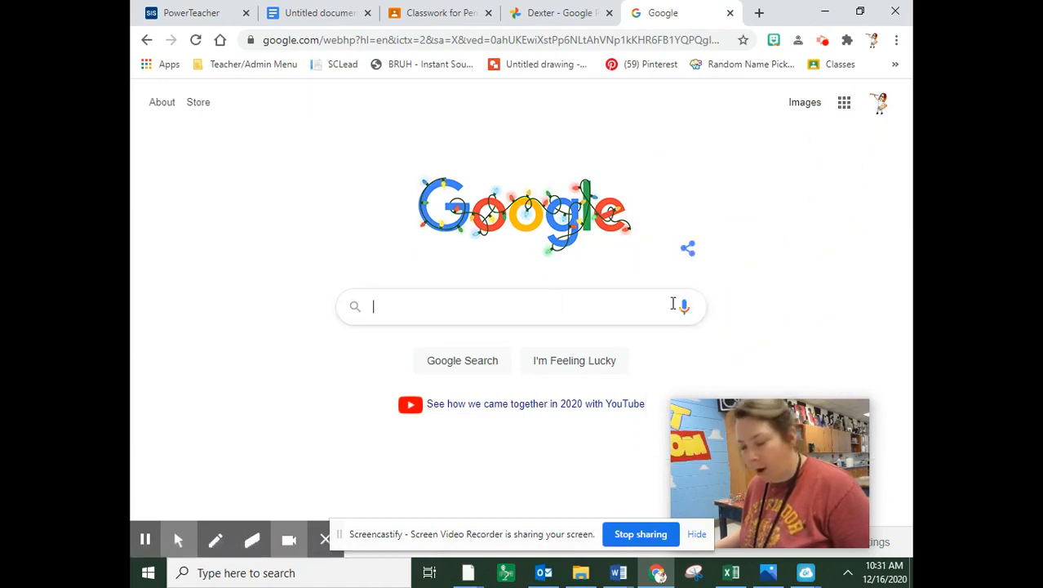
type("google")
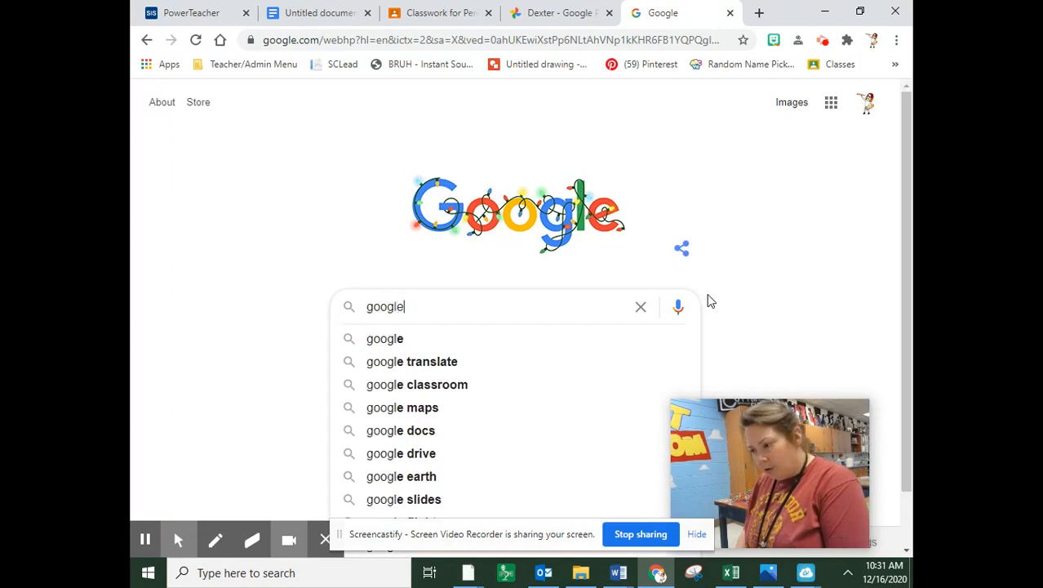
type(" drawing")
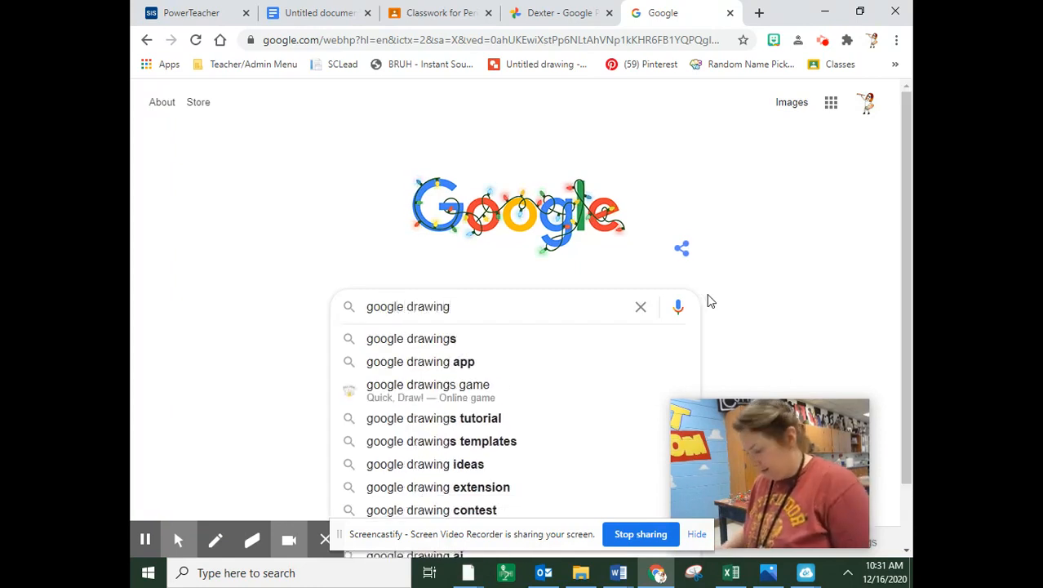
key("Return")
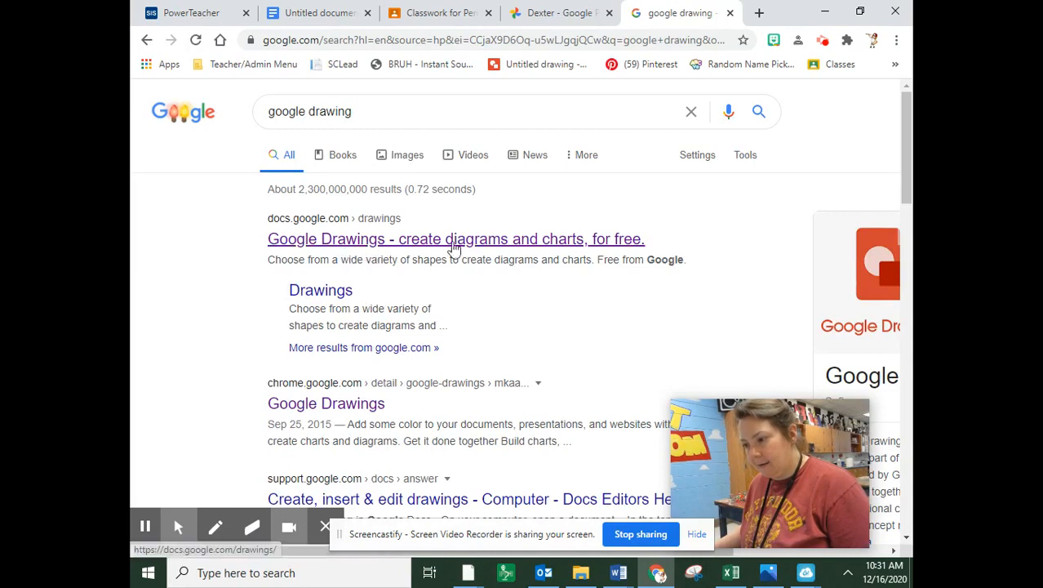
left_click(285, 253)
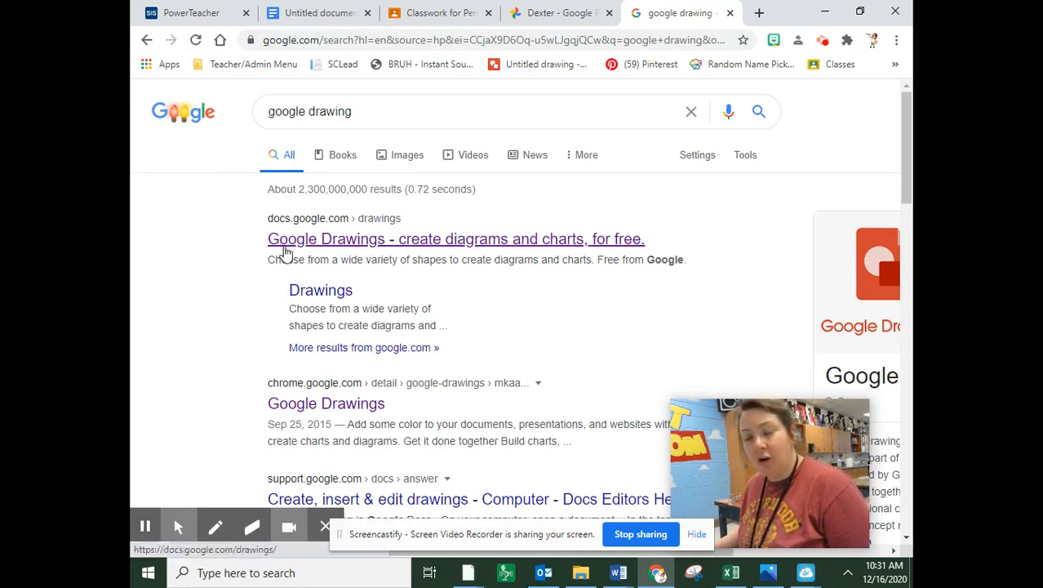
left_click(285, 252)
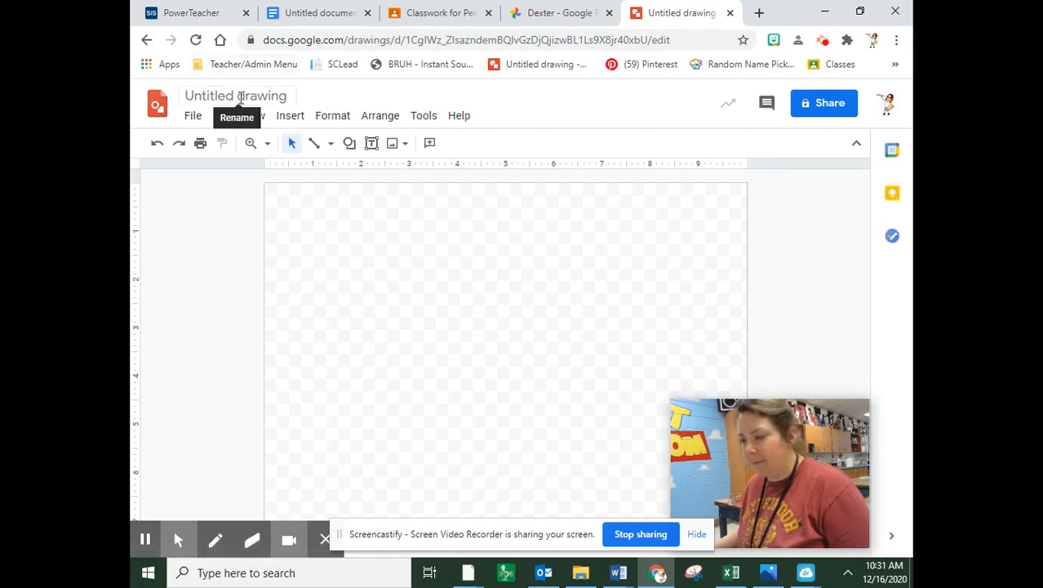
- Rename the untitled drawing with the teacher's name in possessive form followed by "digital mosaic"
left_click(241, 98)
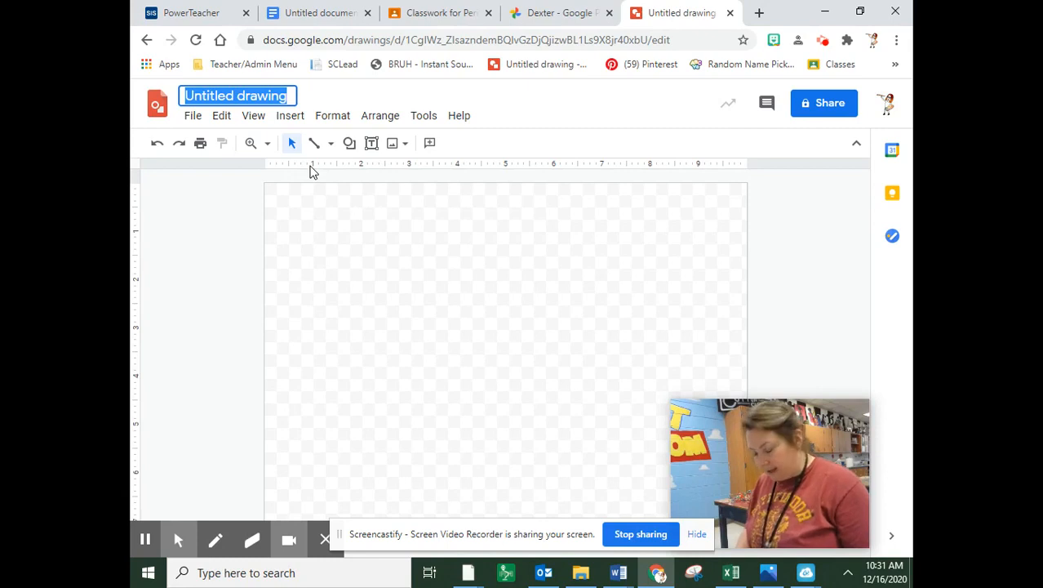
type("M")
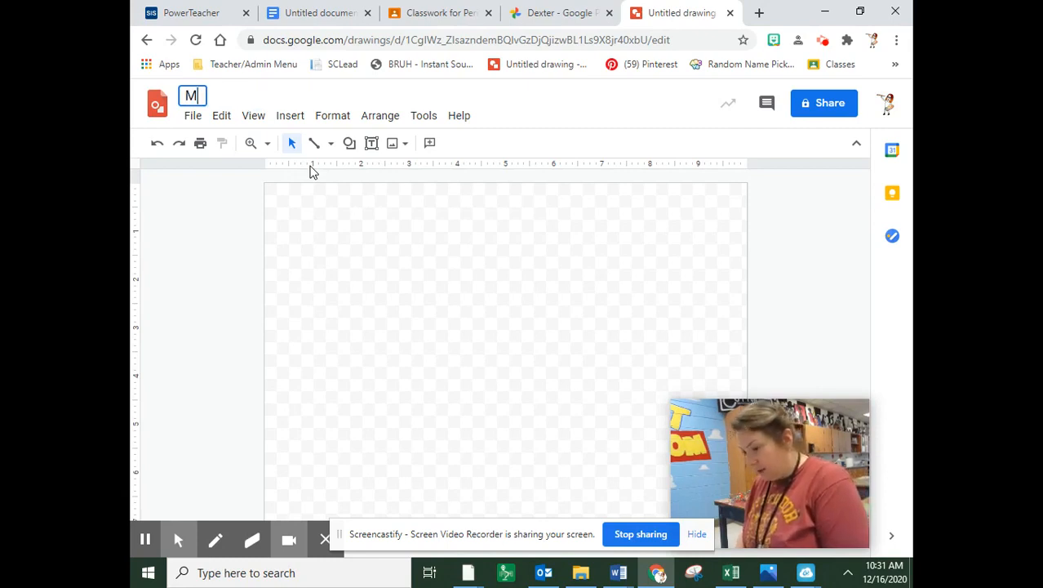
type("rs. F's")
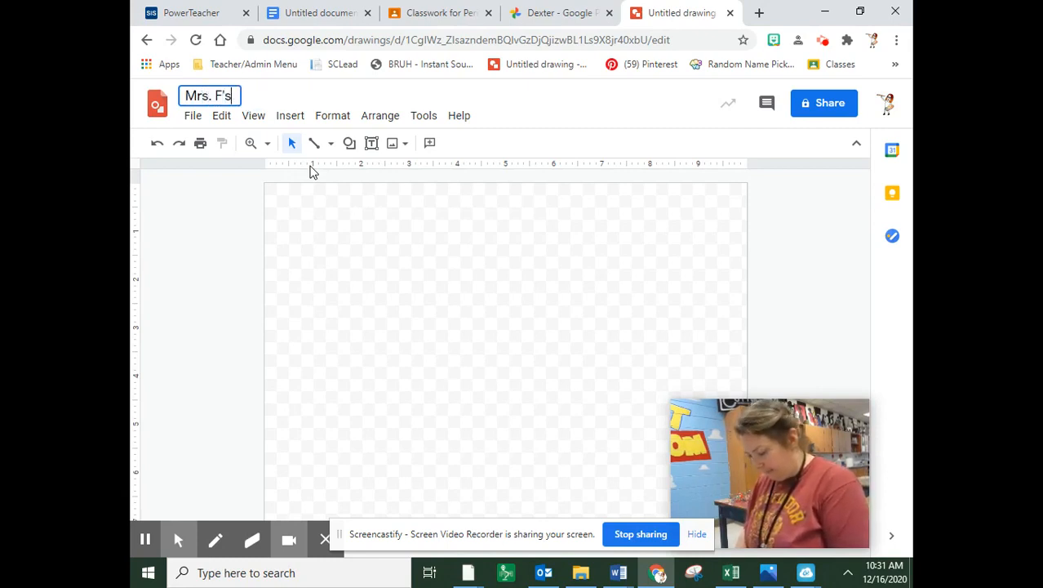
type(" digital mosaic")
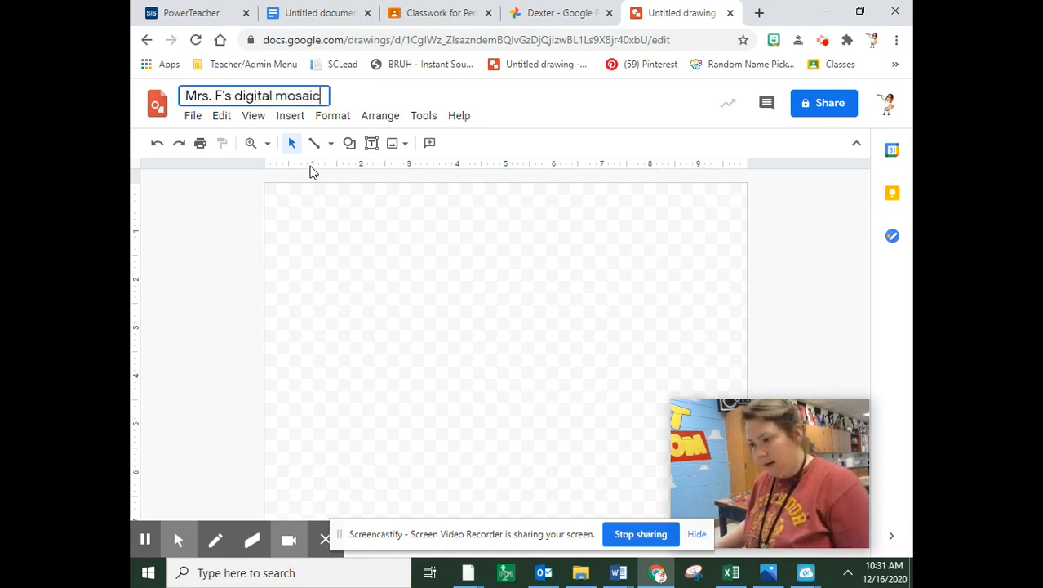
left_click(321, 210)
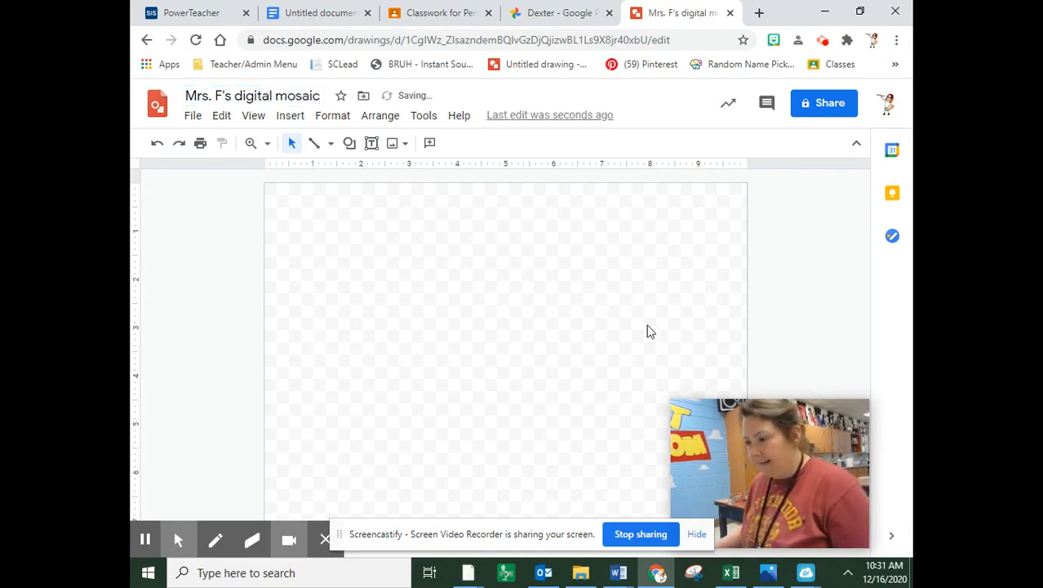
- Draw a plain rectangle shape from the canvas's upper-left corner to its lower-right corner, covering the whole canvas
left_click_drag(709, 440, 727, 59)
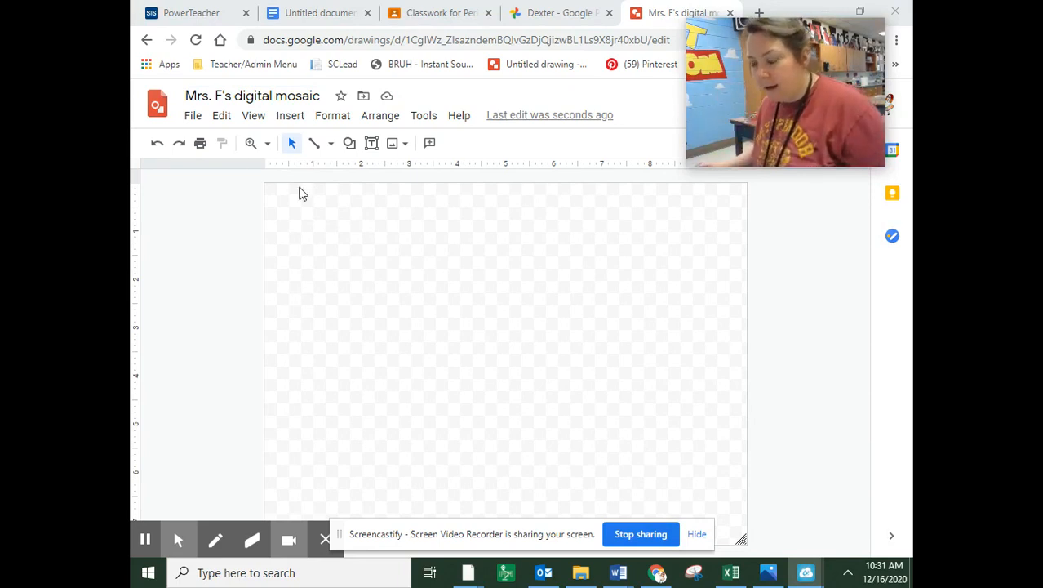
left_click(349, 147)
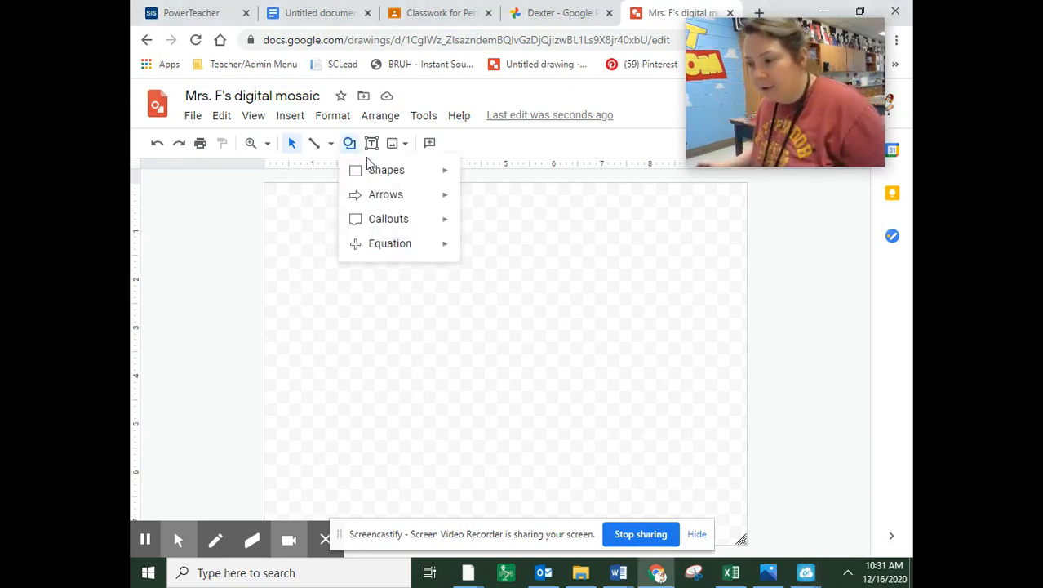
mouse_move(389, 178)
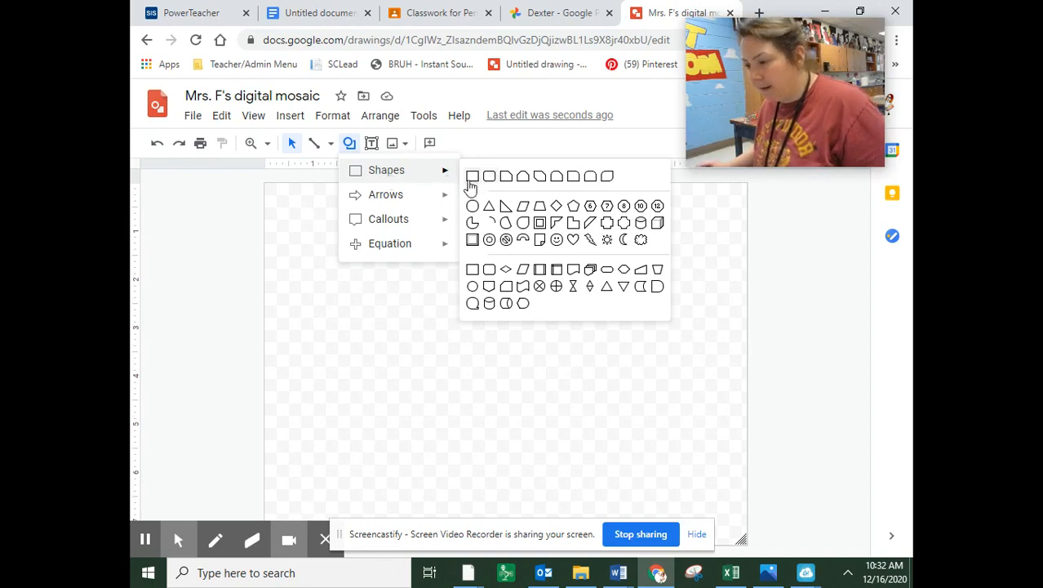
left_click(471, 178)
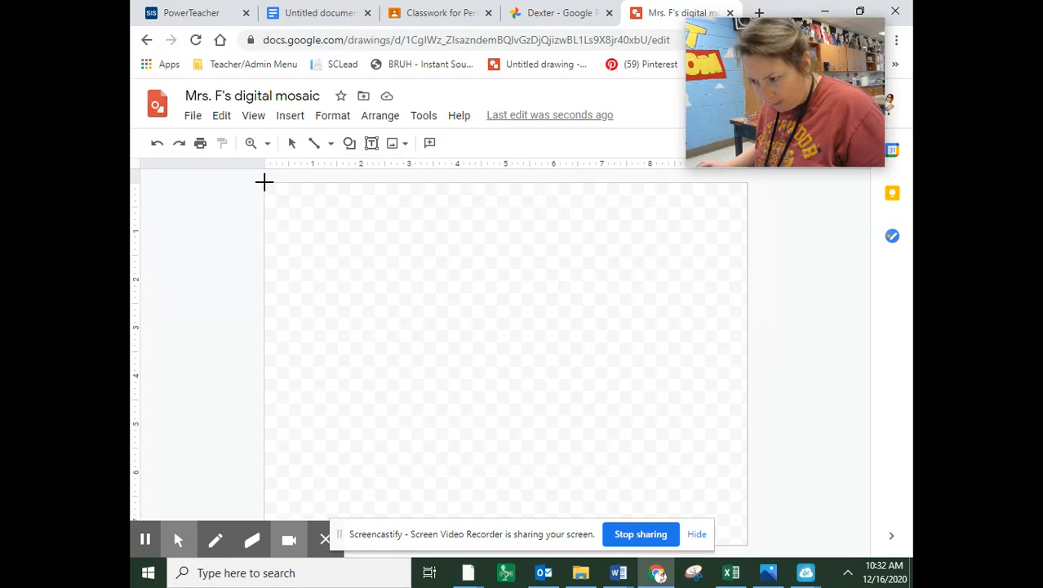
left_click_drag(264, 181, 746, 541)
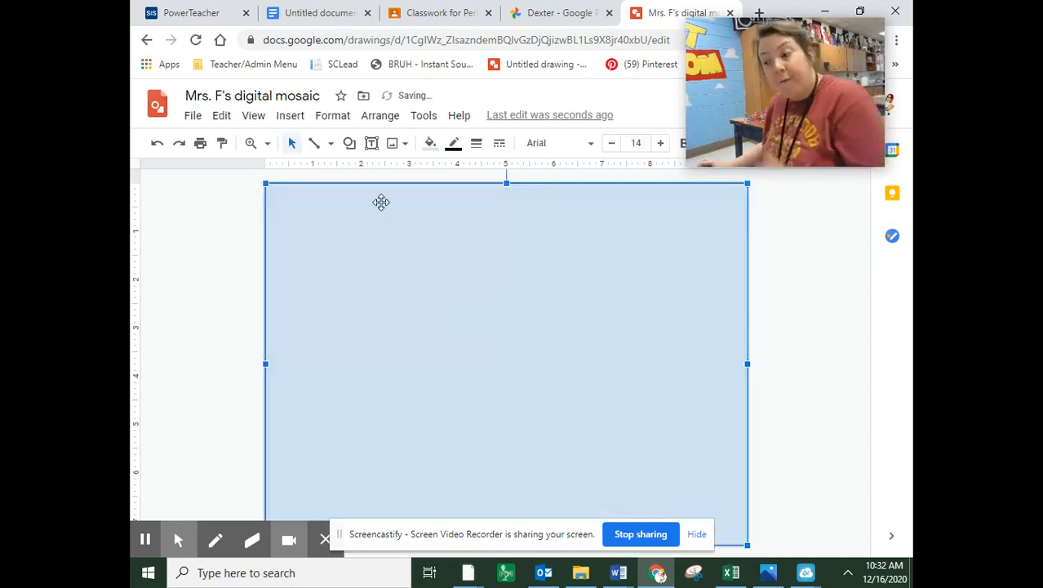
- Fill the canvas-sized rectangle with solid black and deselect it
left_click(430, 146)
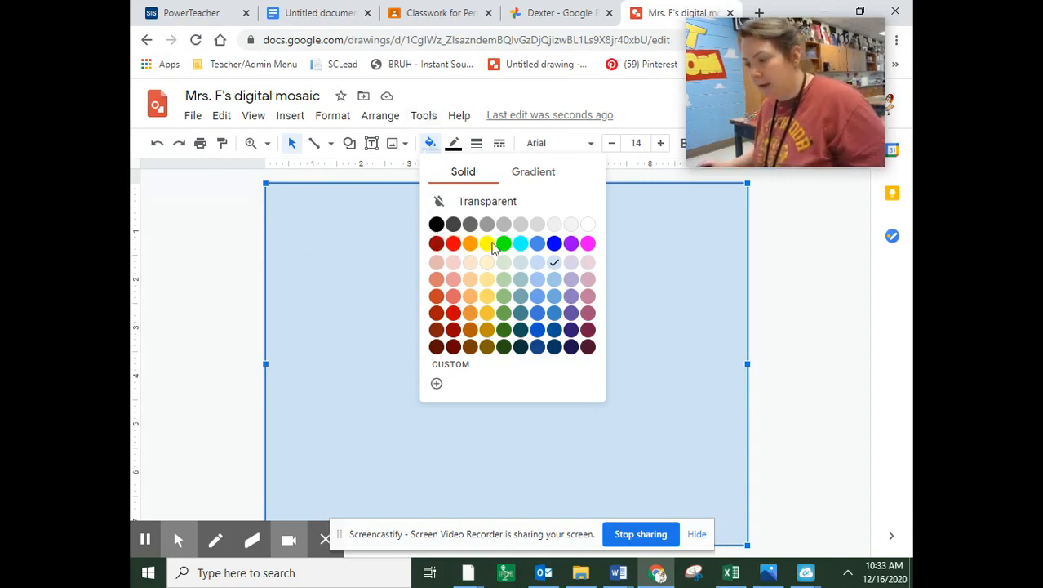
left_click(436, 225)
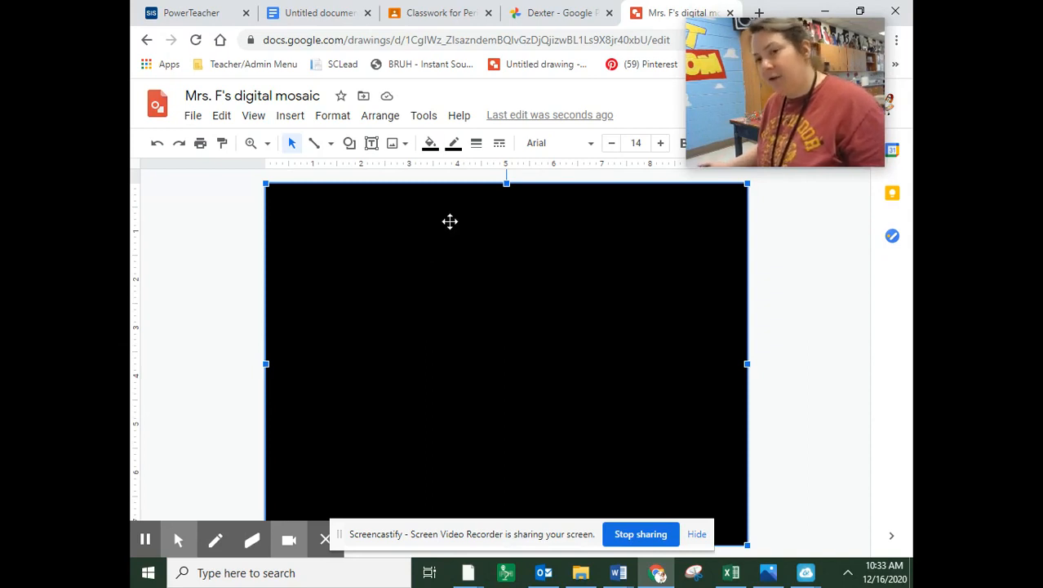
left_click(799, 330)
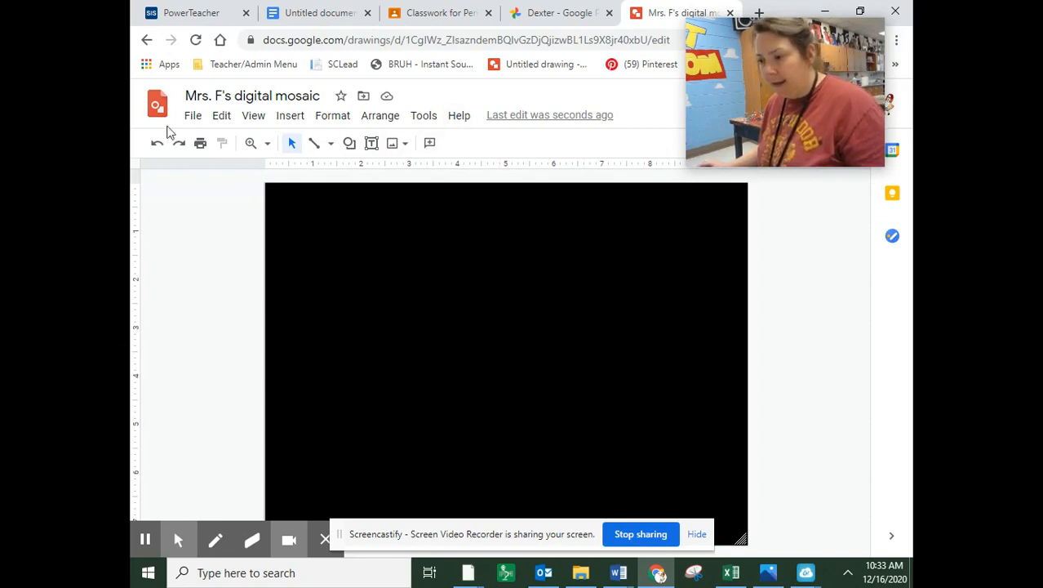
- Insert the image file dexter from the computer's fall2020 folder into the drawing
left_click(295, 118)
mouse_move(333, 145)
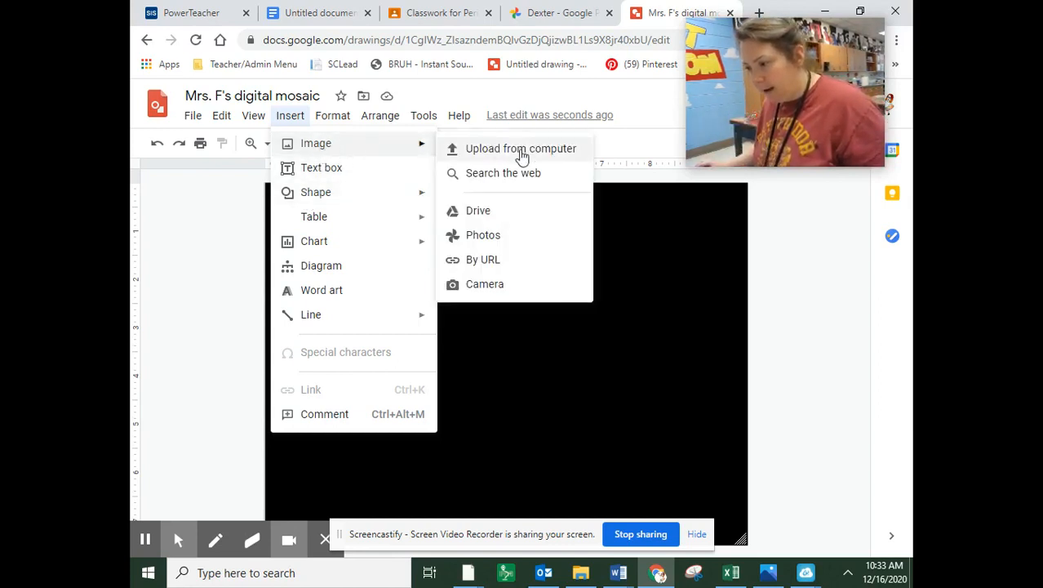
left_click(520, 149)
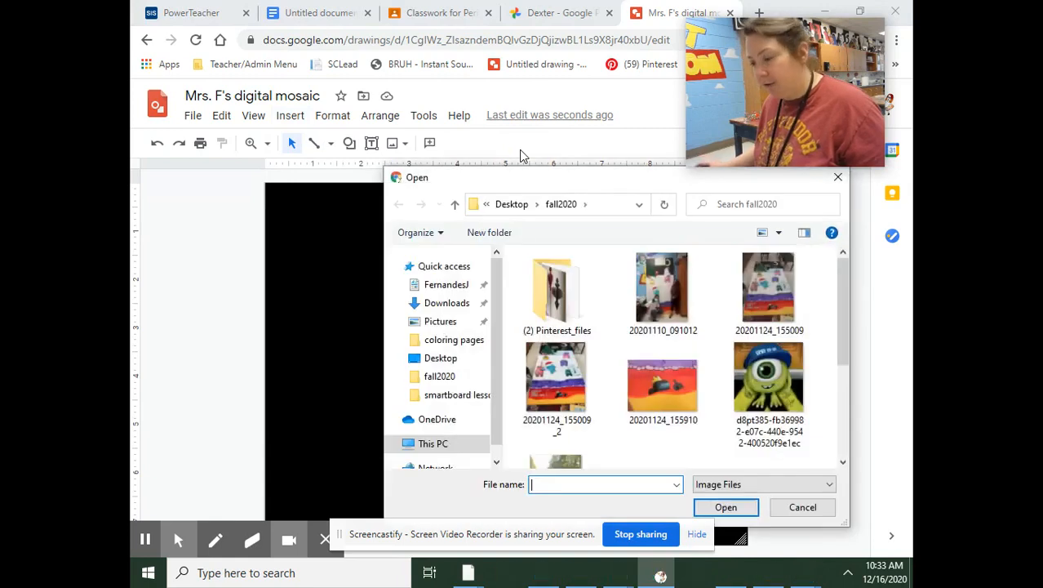
scroll(620, 296, "down", 3)
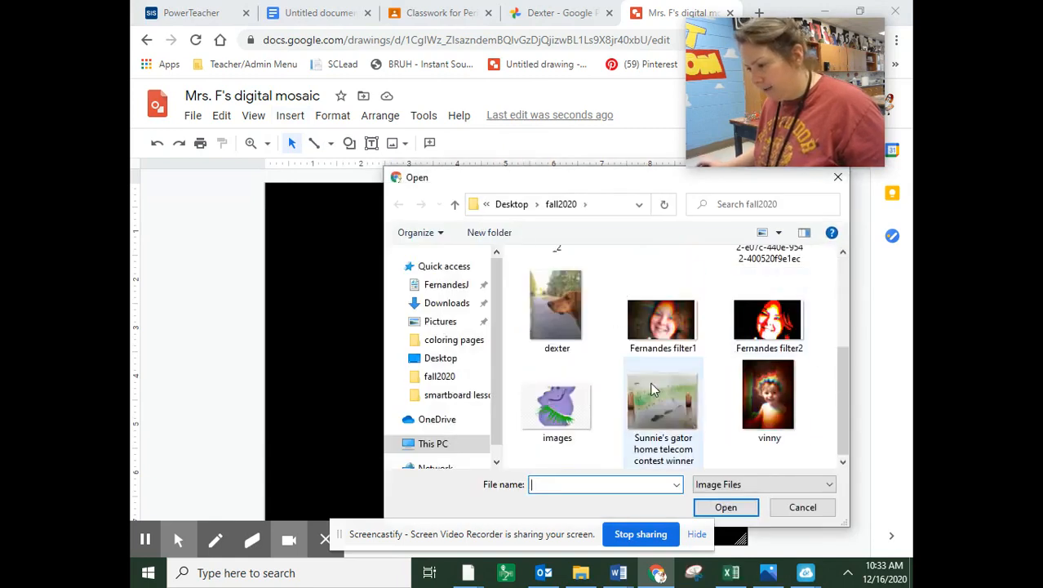
left_click(567, 322)
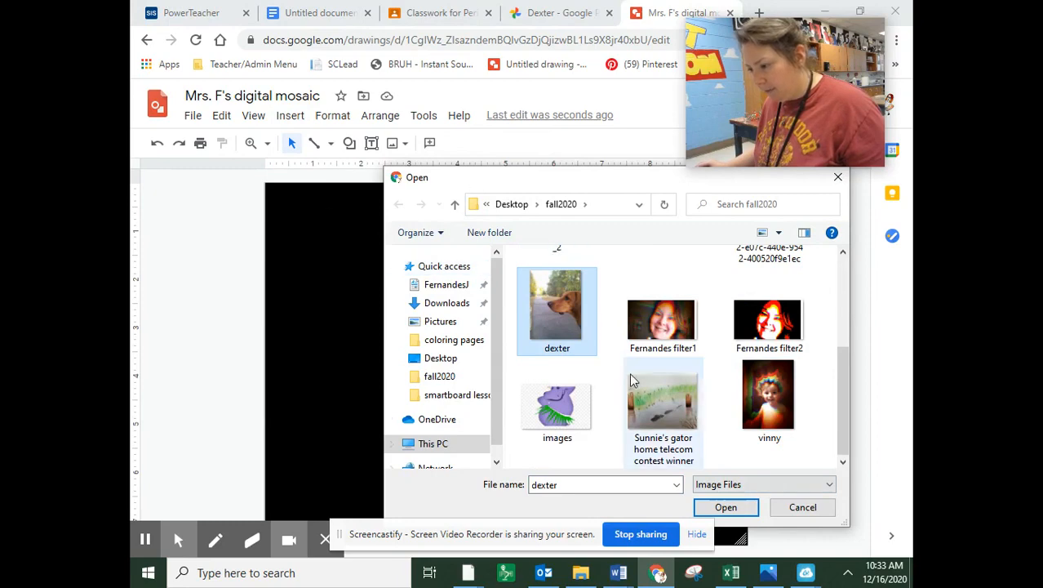
left_click(726, 507)
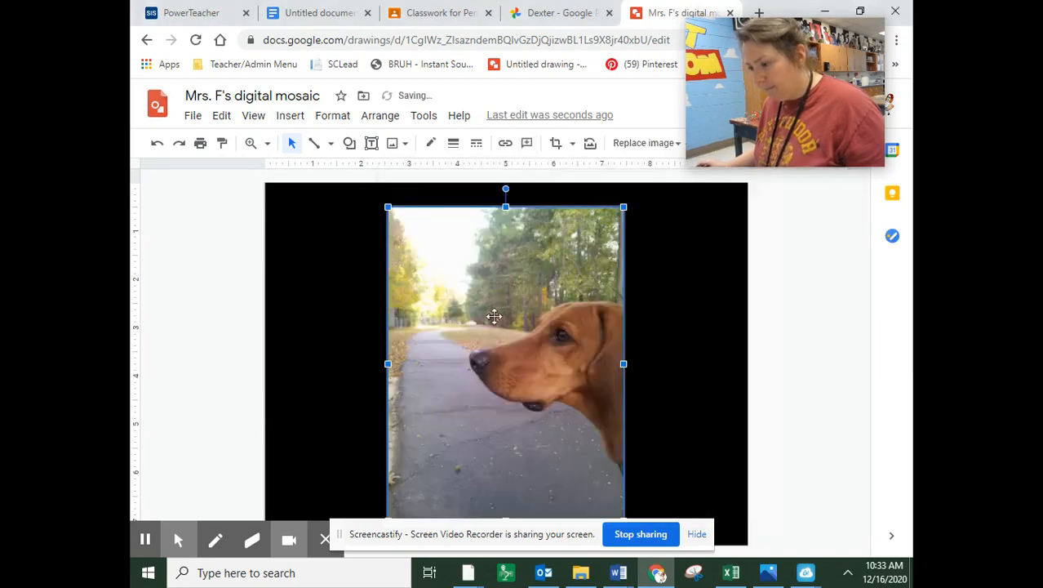
- Search the web for "butterfly" images from within the drawing, and close the image search
left_click(287, 116)
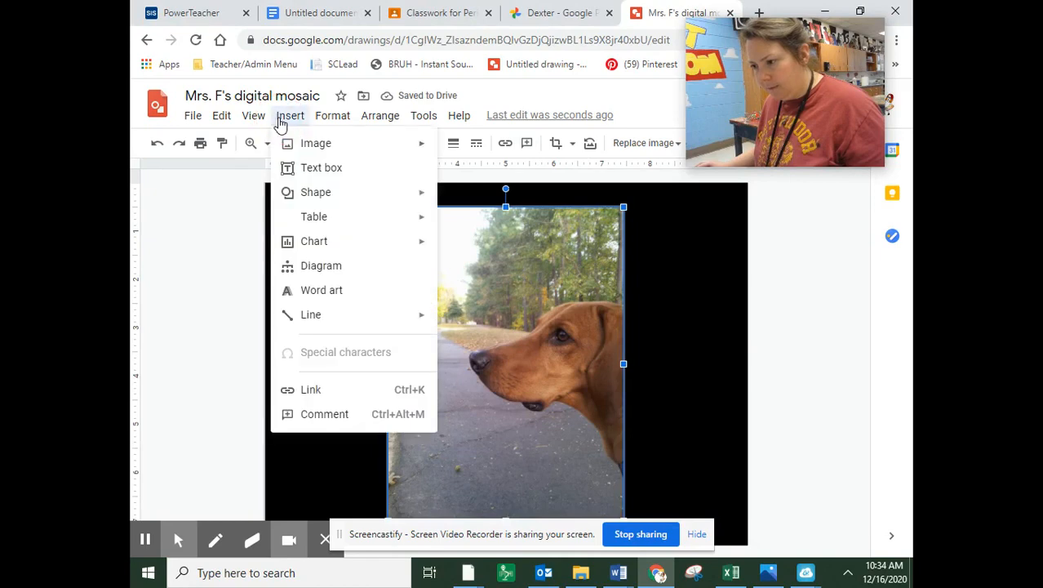
mouse_move(367, 151)
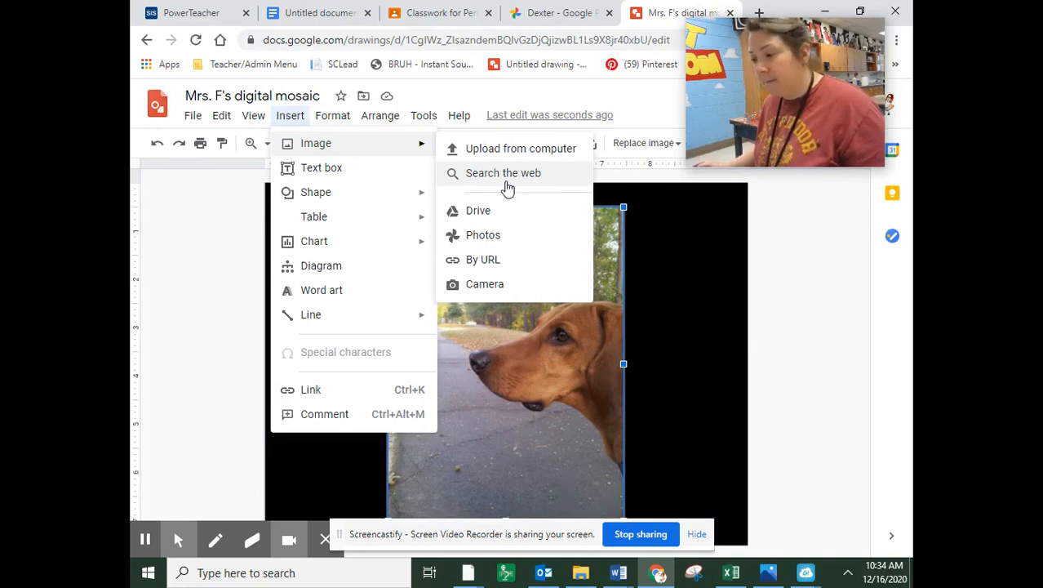
left_click(506, 182)
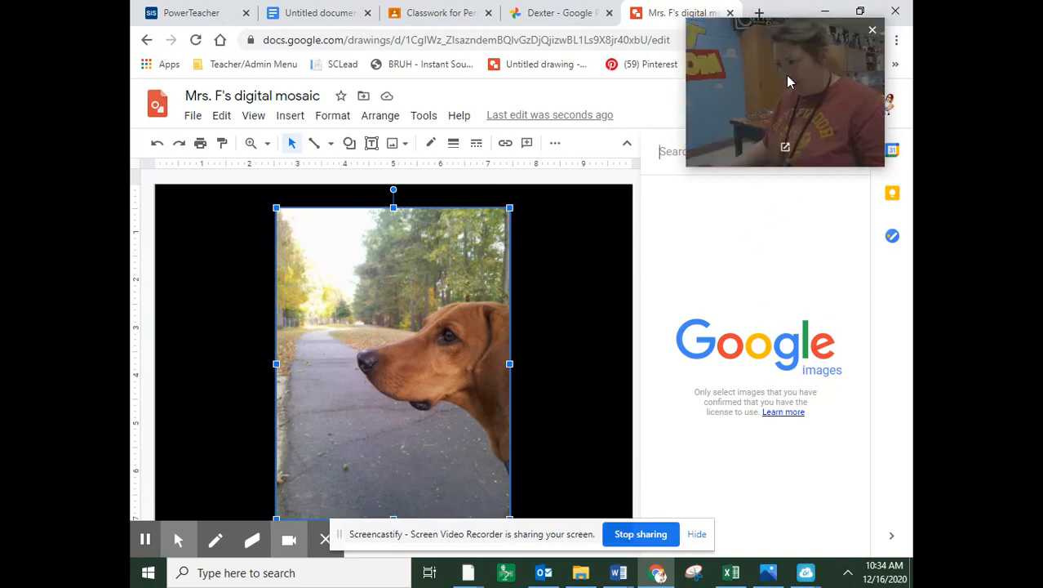
left_click_drag(785, 76, 771, 423)
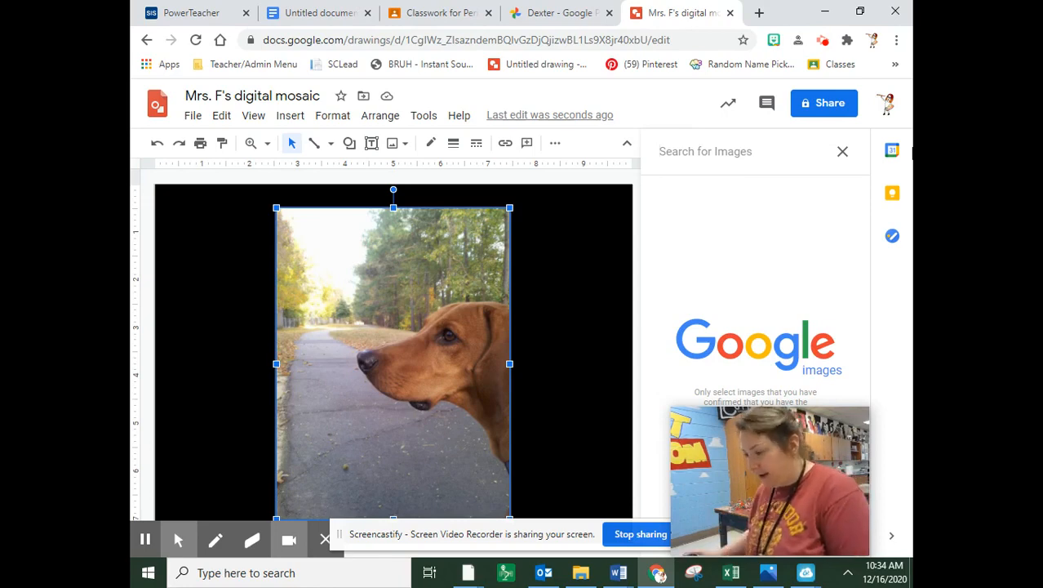
type("butterfly")
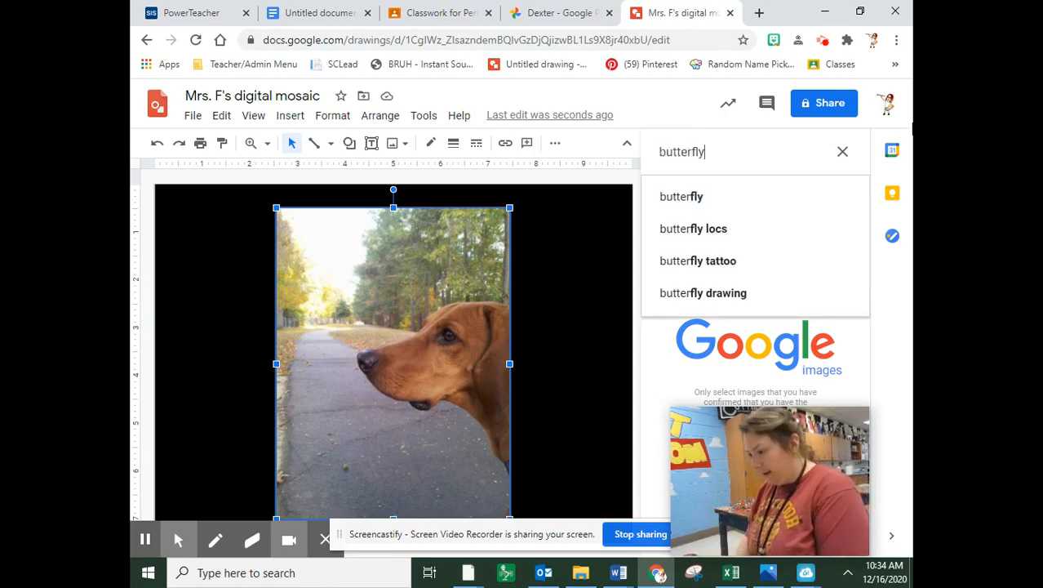
key("Return")
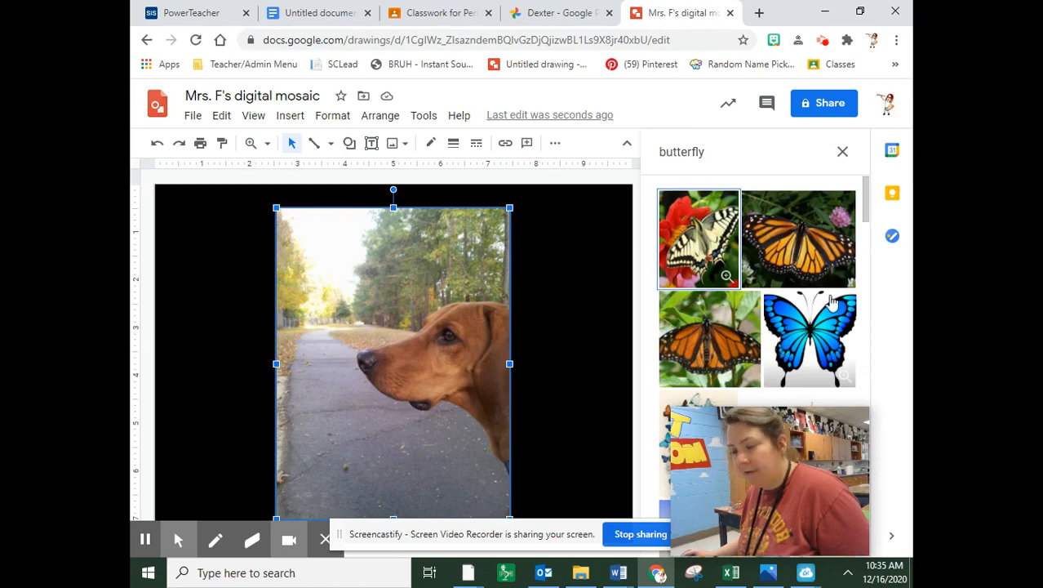
left_click(842, 151)
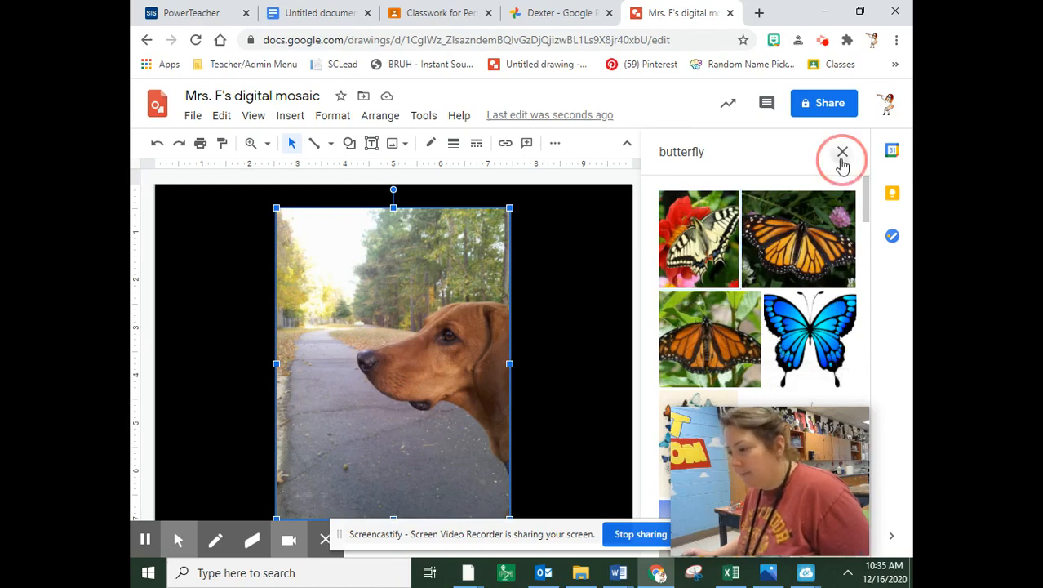
- Move the dog photo up and slightly left so its top edge meets the canvas's top edge
left_click_drag(741, 466, 739, 71)
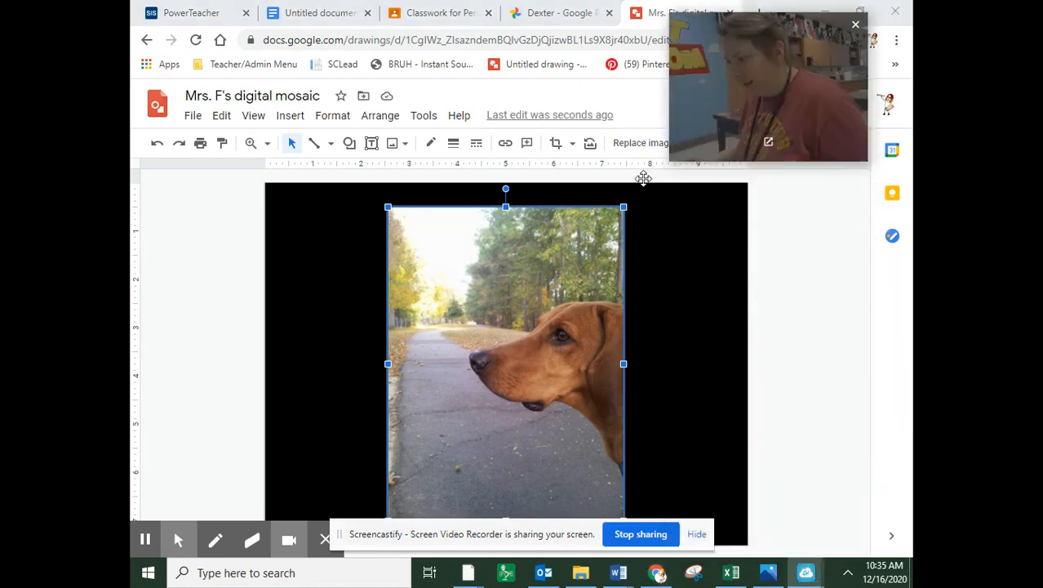
left_click_drag(509, 438, 481, 418)
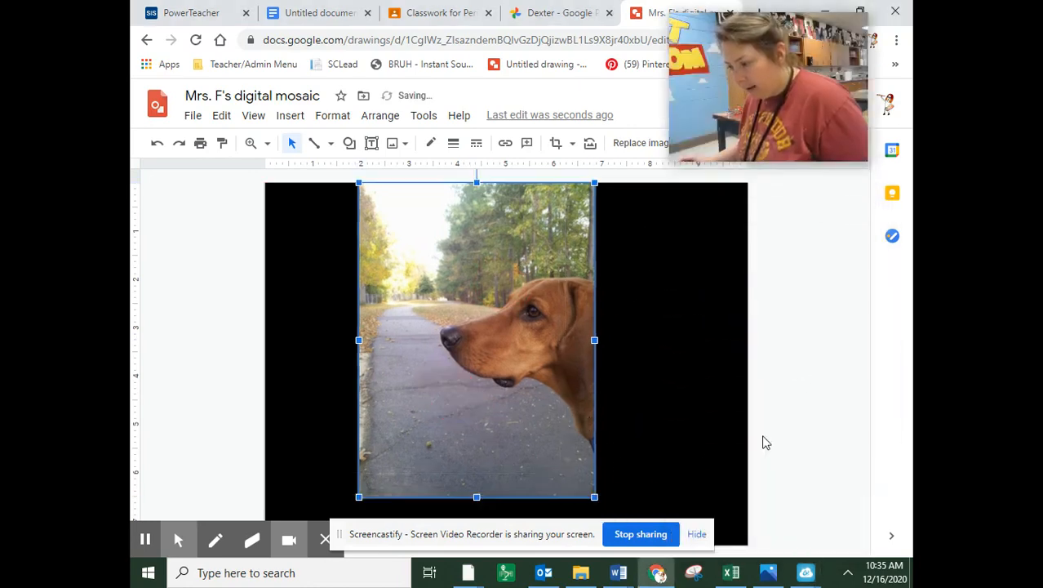
- Enlarge the dog photo proportionally to fill the canvas height, center it on the black background, and deselect it
left_click_drag(594, 496, 632, 529)
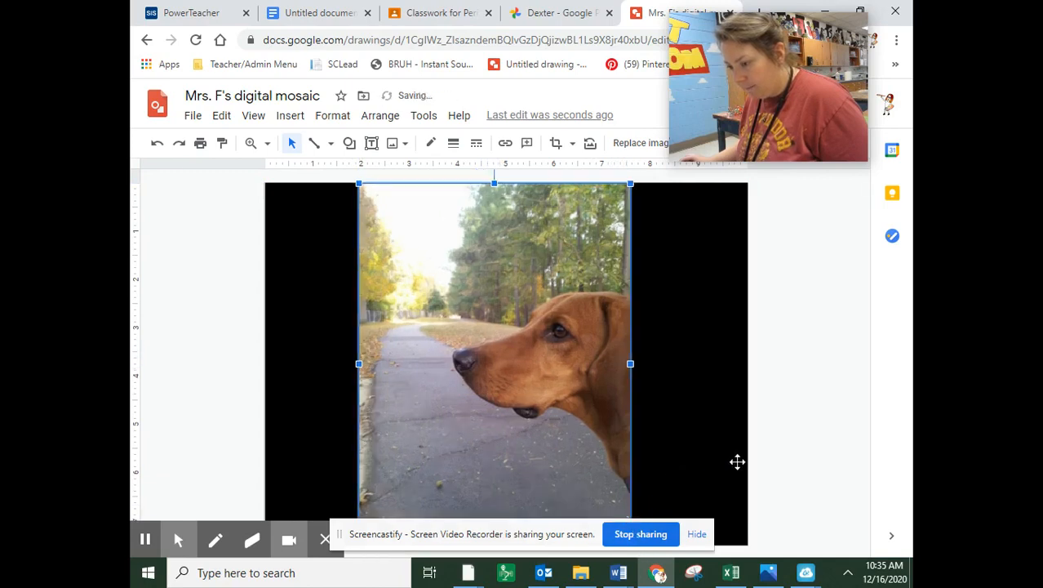
left_click(797, 521)
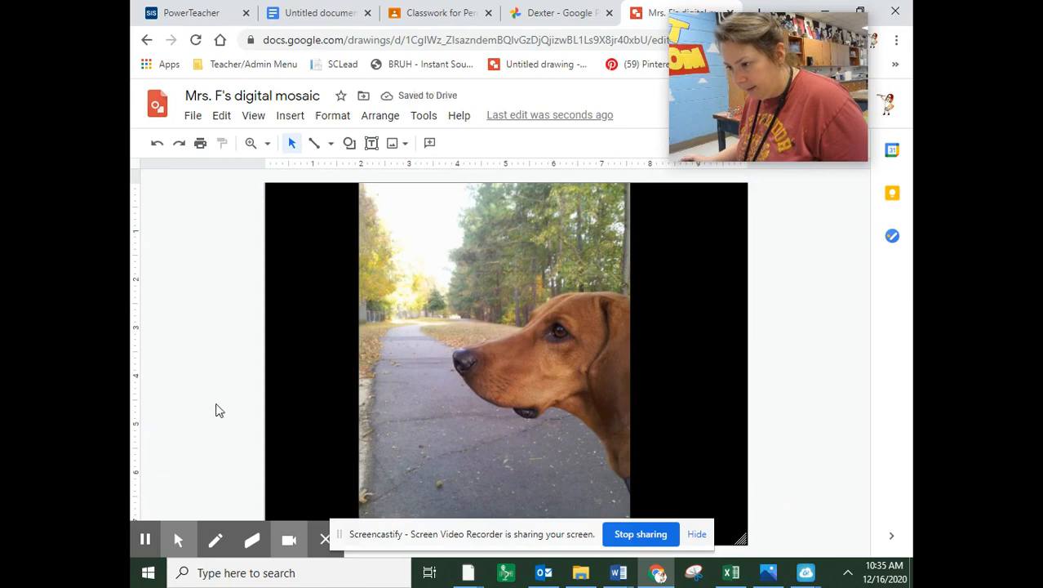
left_click_drag(466, 373, 508, 351)
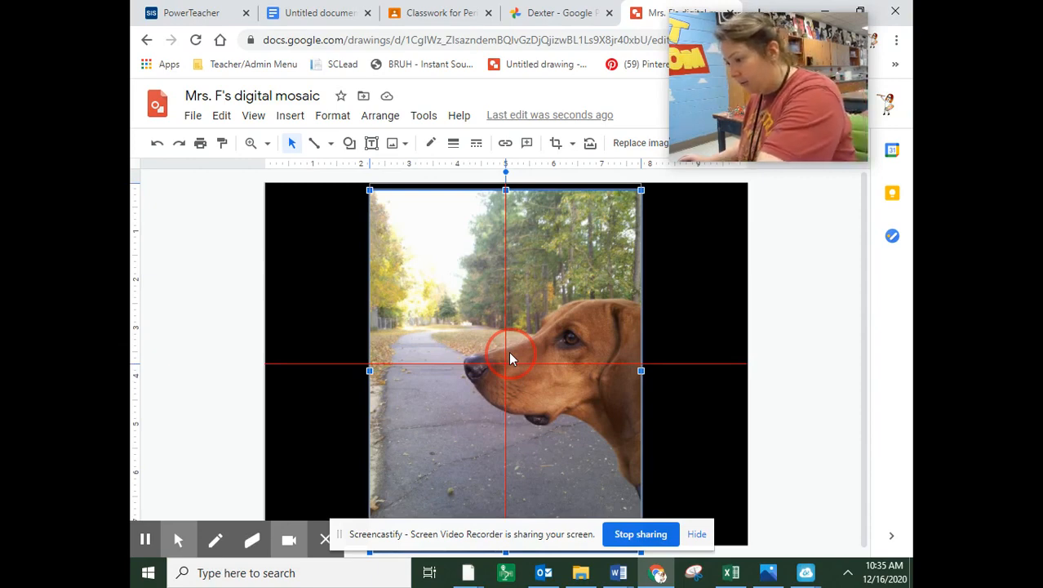
left_click_drag(508, 351, 508, 351)
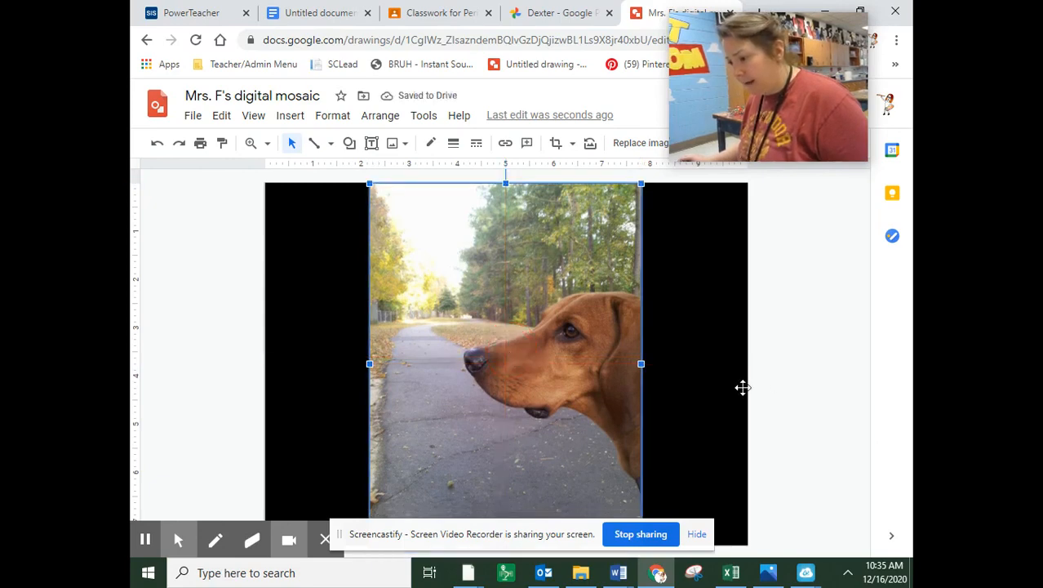
left_click(812, 358)
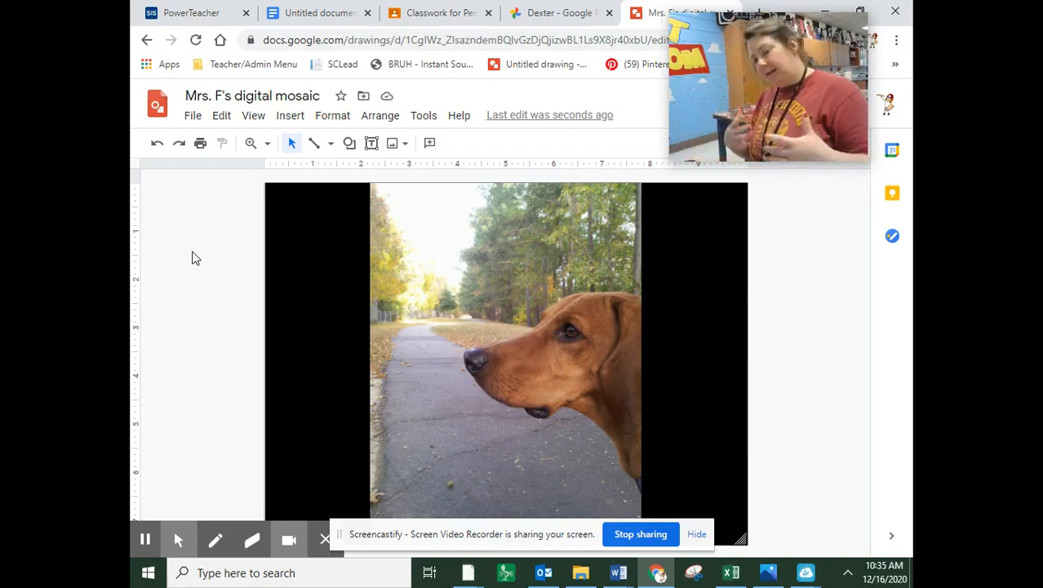
- Draw a small closed polyline tile along the front edge of the dog's ear
left_click(314, 146)
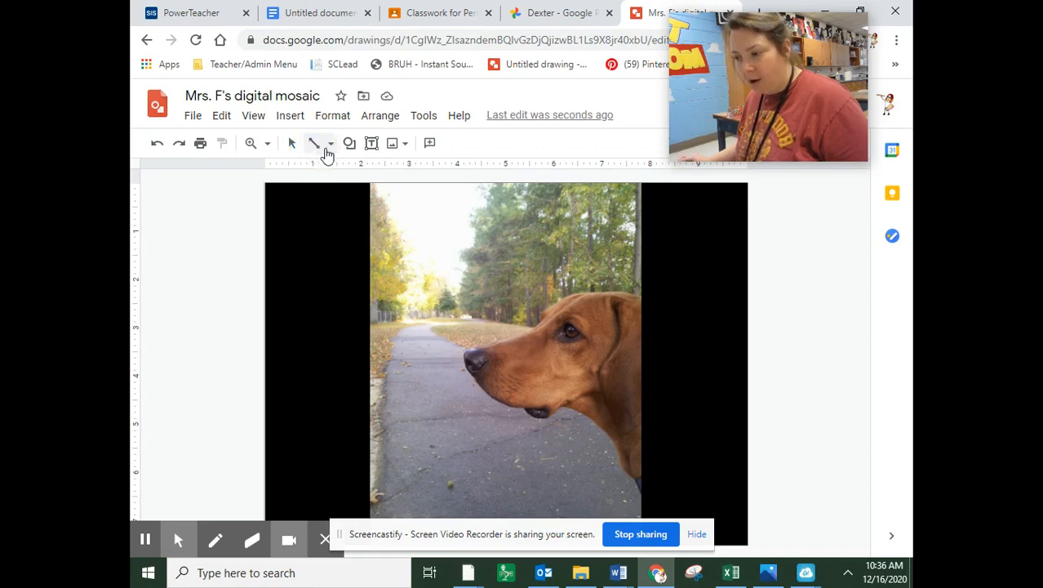
left_click(328, 145)
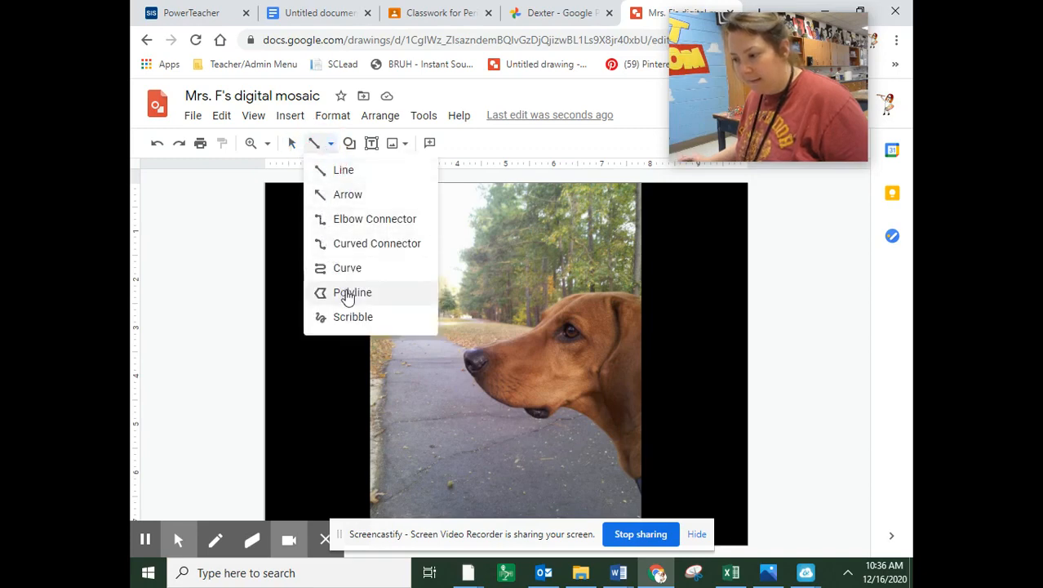
left_click(347, 293)
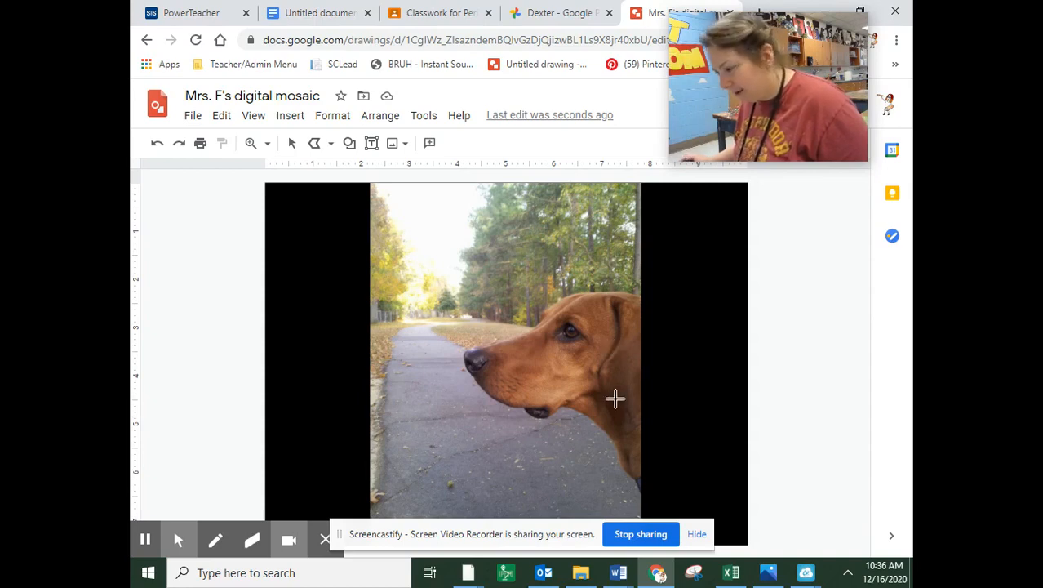
left_click(614, 353)
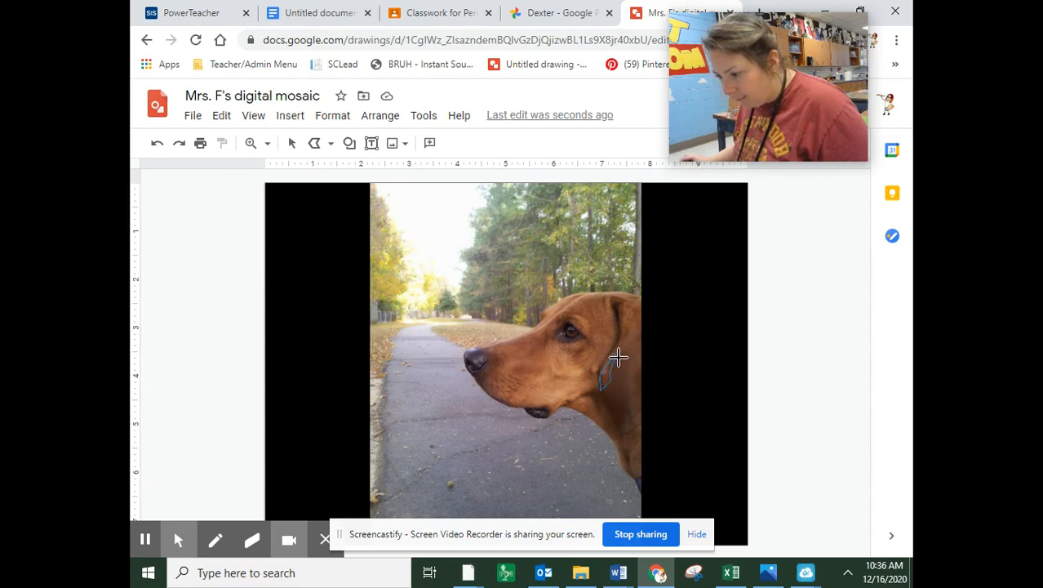
left_click(619, 352)
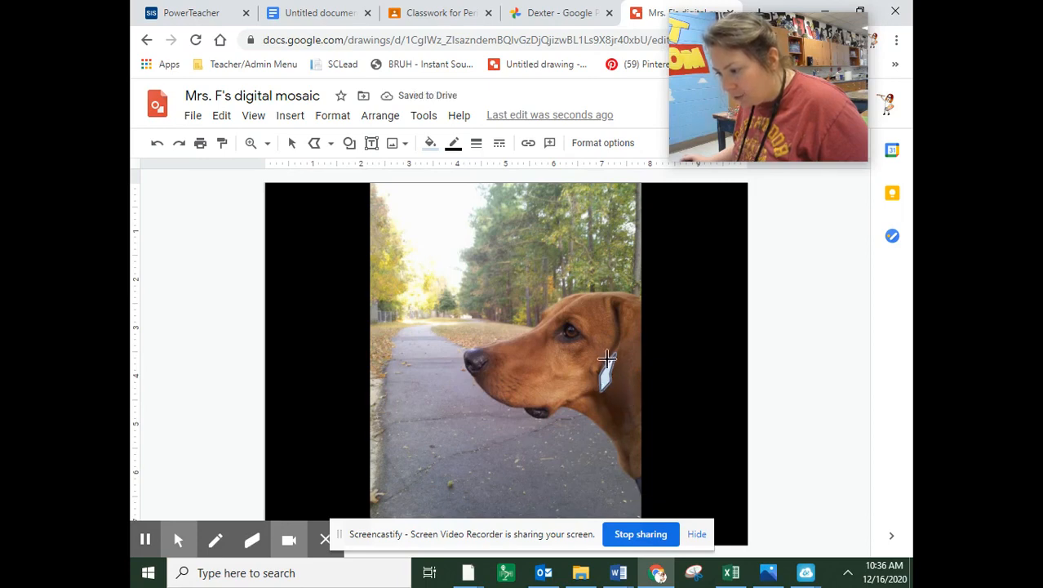
- Test two darker reds as the ear tile's solid fill, and settle on the lighter orange-red swatch #cc4125
left_click(430, 145)
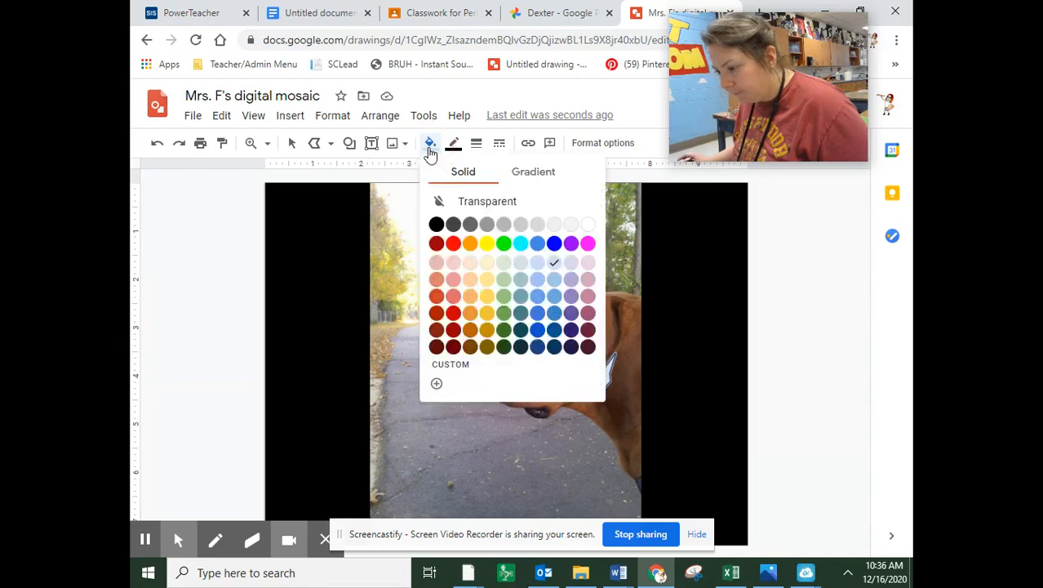
left_click(437, 329)
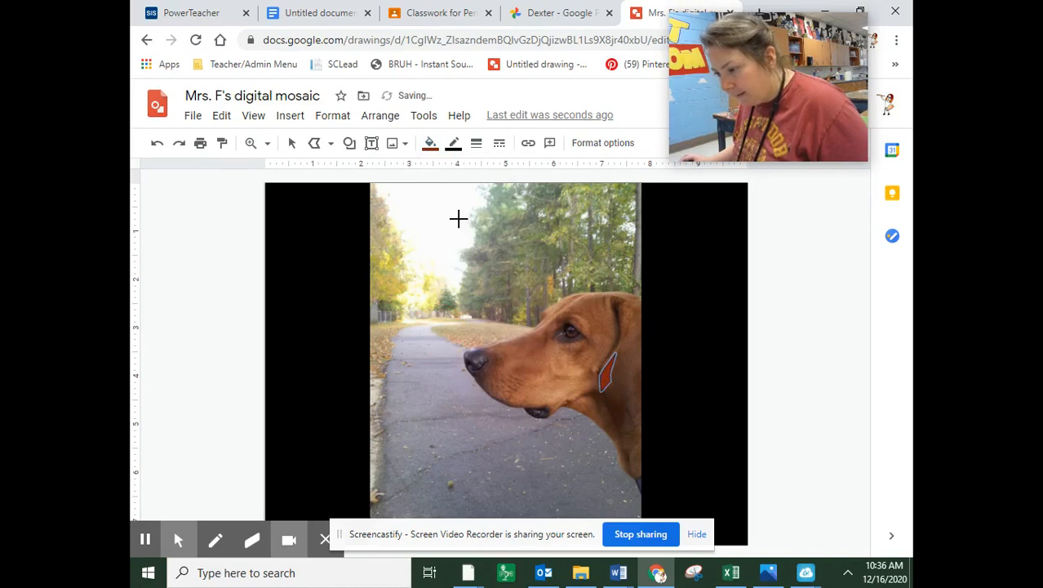
left_click(430, 142)
left_click(440, 311)
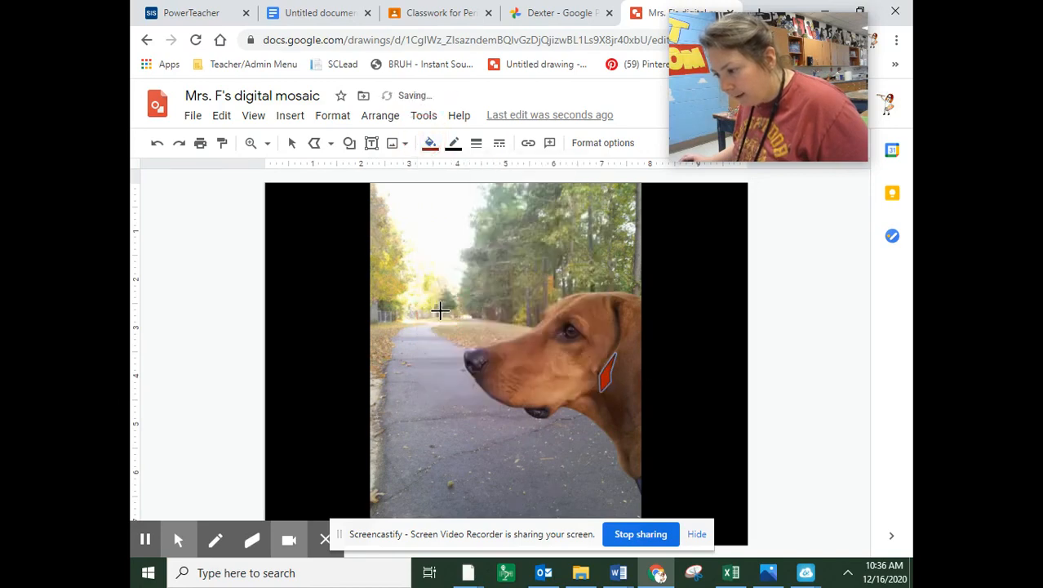
left_click(430, 142)
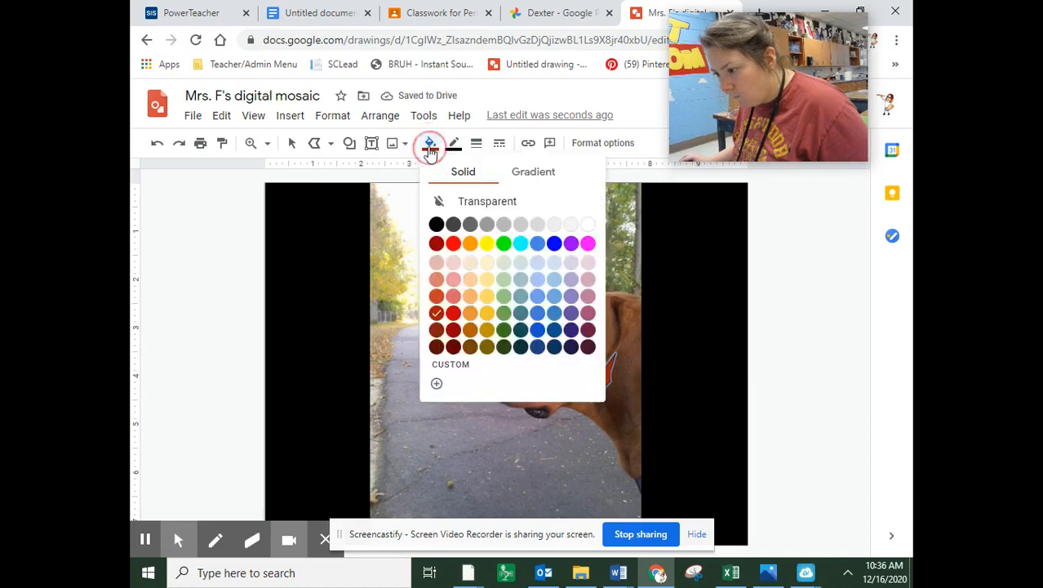
left_click(437, 296)
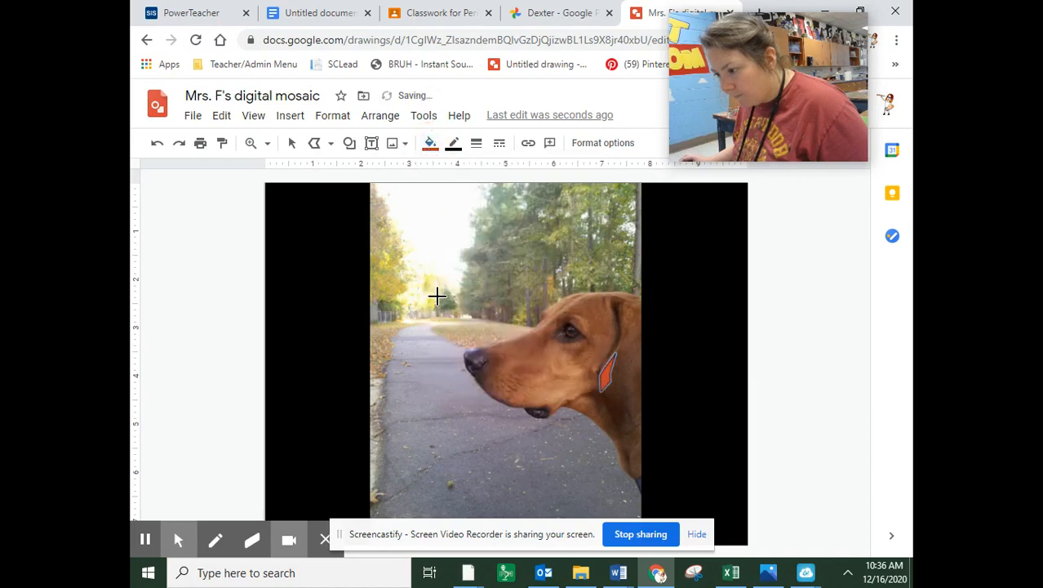
- Mix a custom orange-red slightly darker than #cc4125 and apply it as the ear tile's fill
left_click(430, 144)
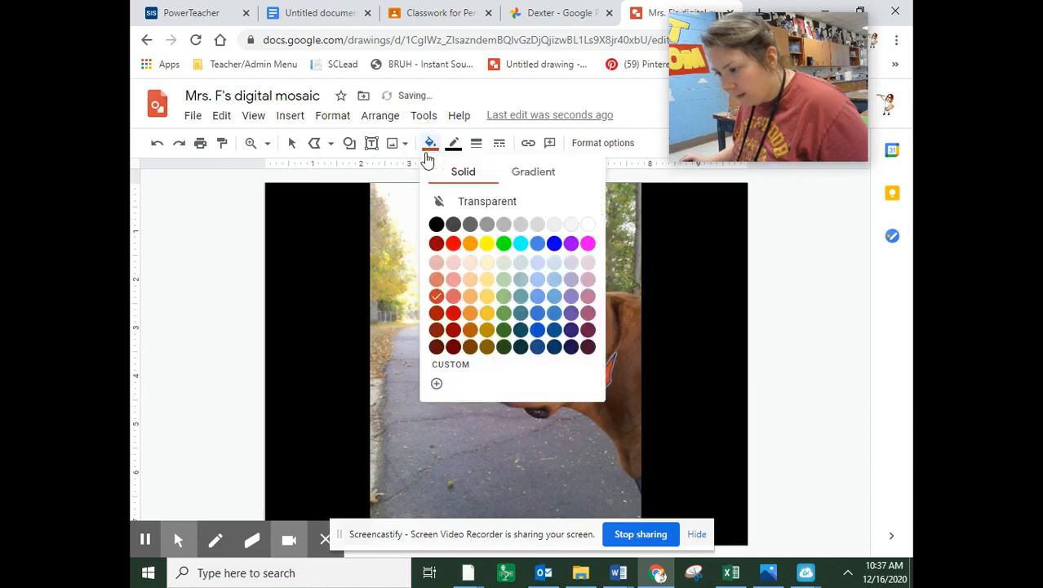
left_click(468, 372)
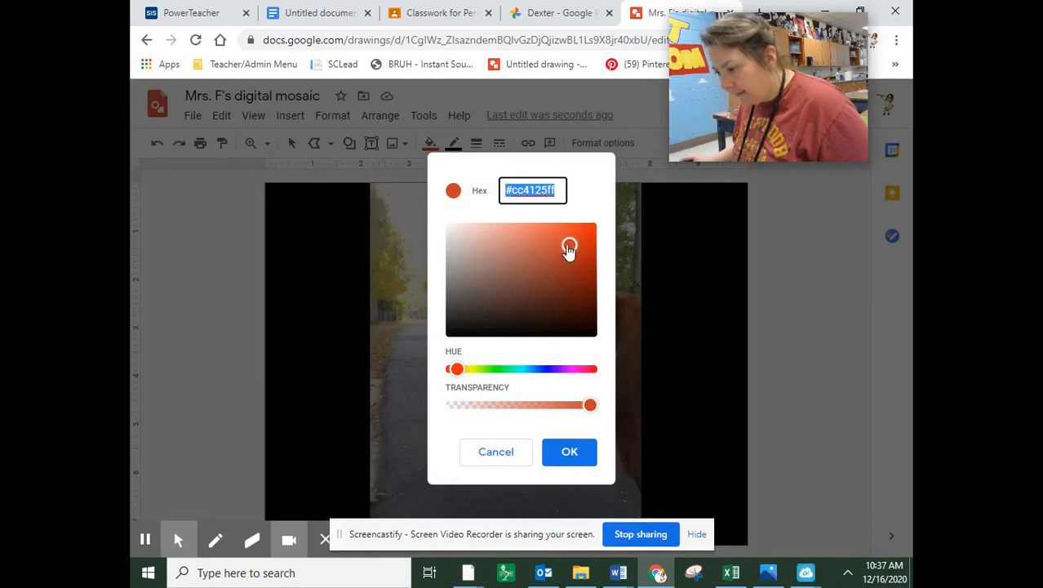
left_click(569, 251)
left_click_drag(568, 244, 570, 255)
left_click(571, 448)
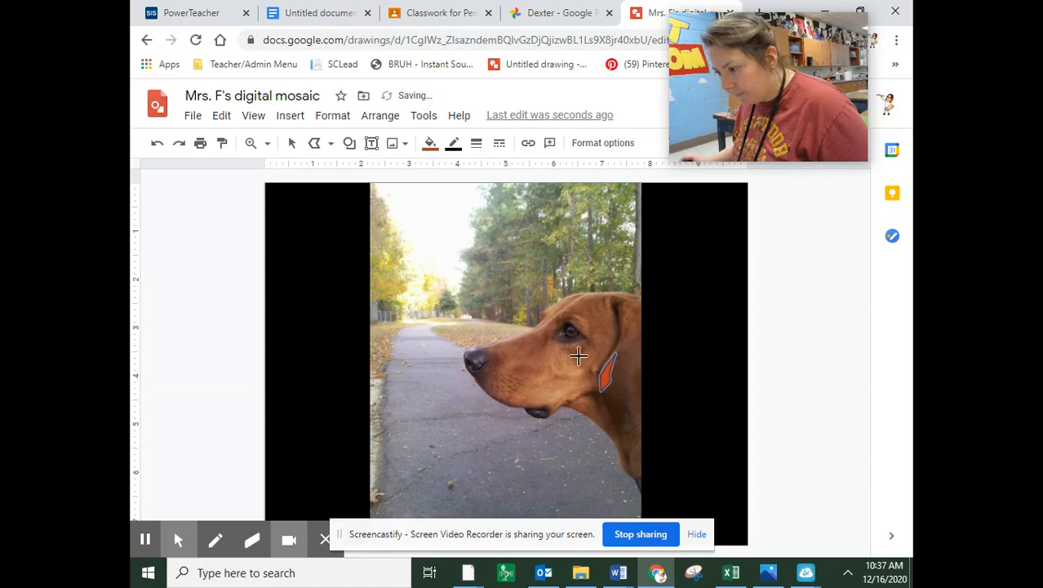
left_click(430, 145)
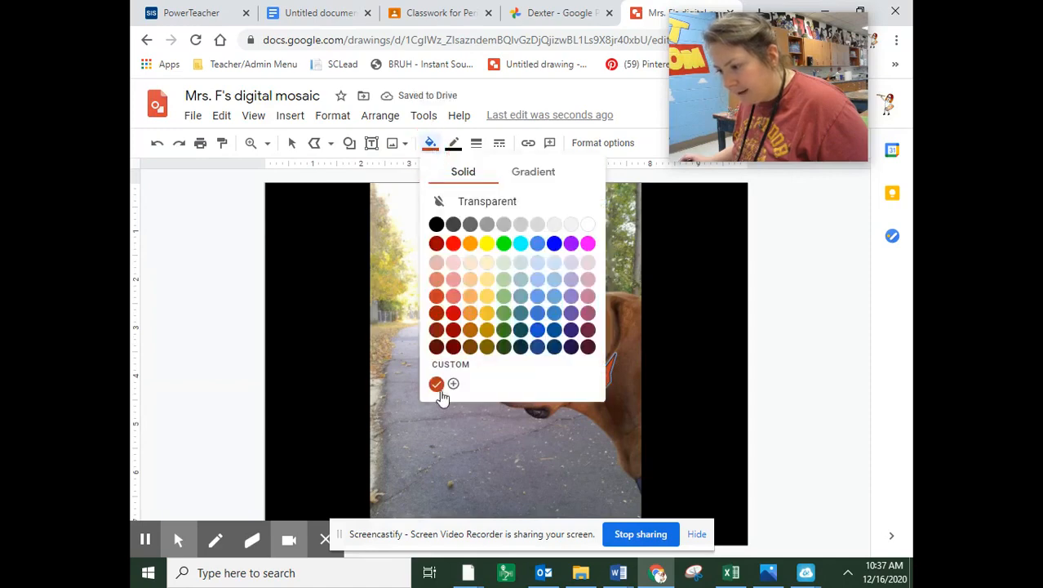
- Draw a second closed polyline tile with four sides on the dog's neck, below the ear tile
left_click(627, 431)
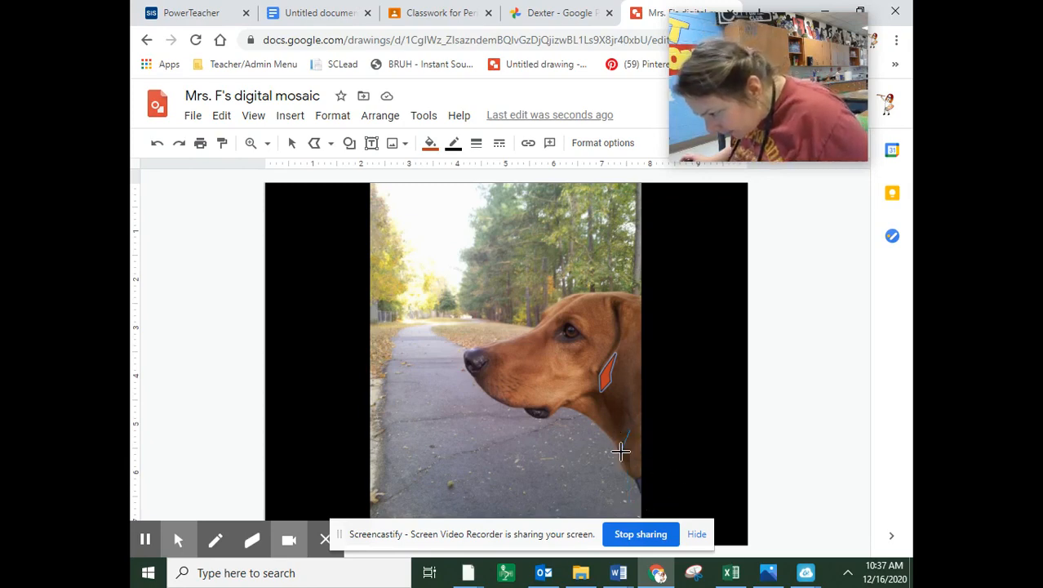
left_click(615, 429)
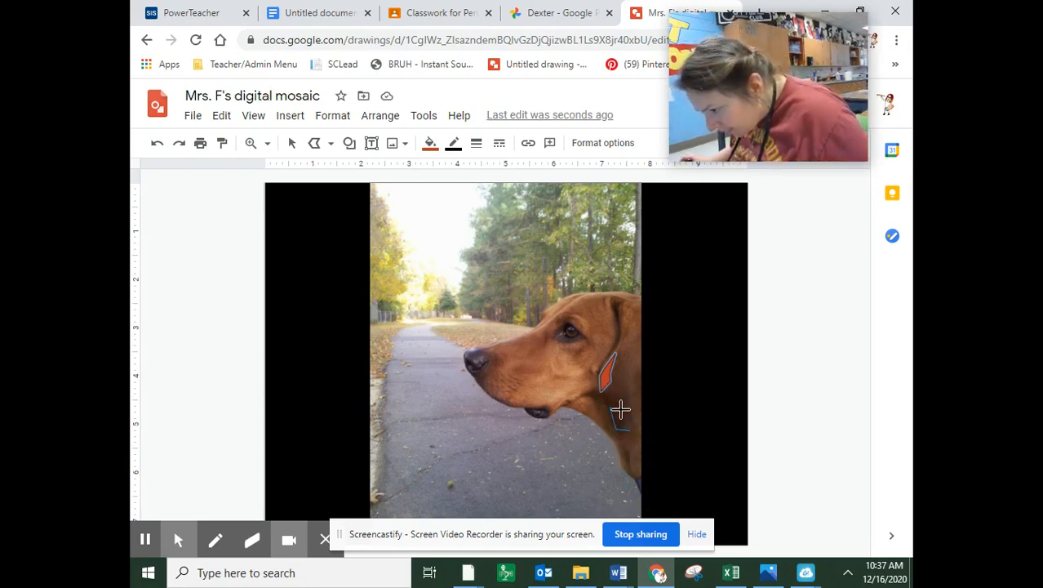
left_click(629, 426)
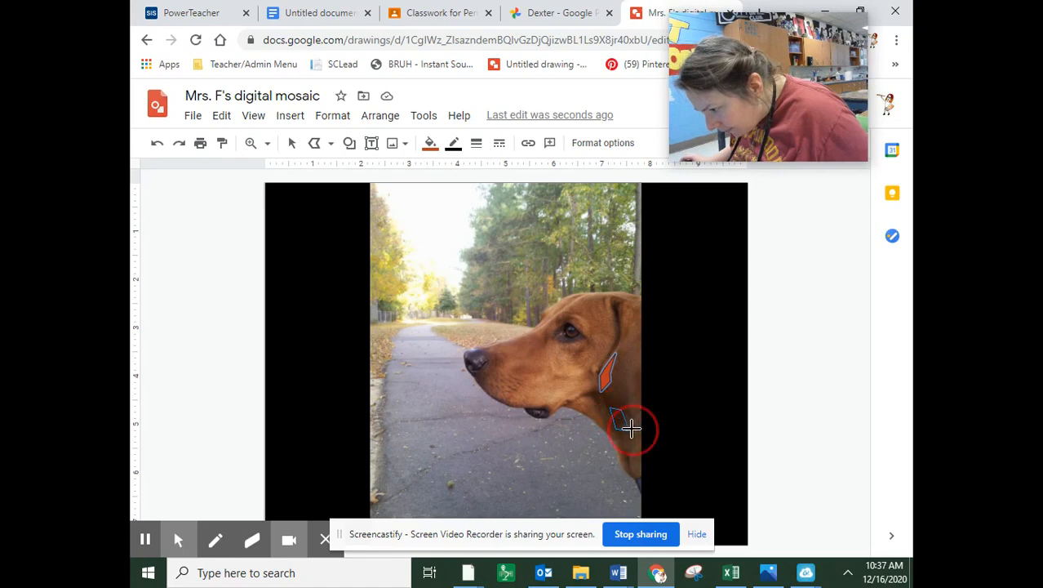
- Draw two small triangular polyline tiles in the gap between the ear tile and the neck tile
left_click(602, 391)
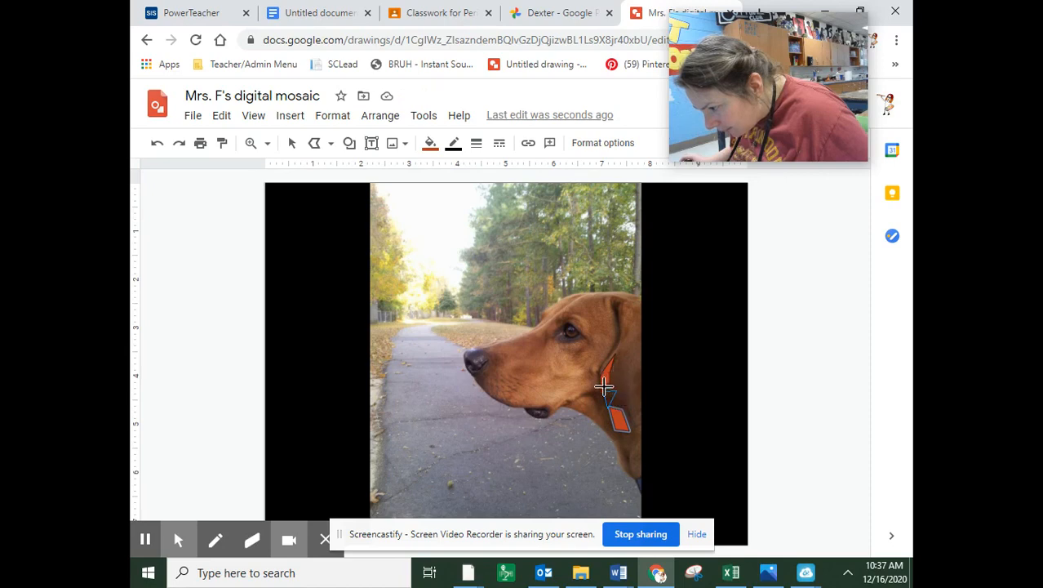
left_click(604, 386)
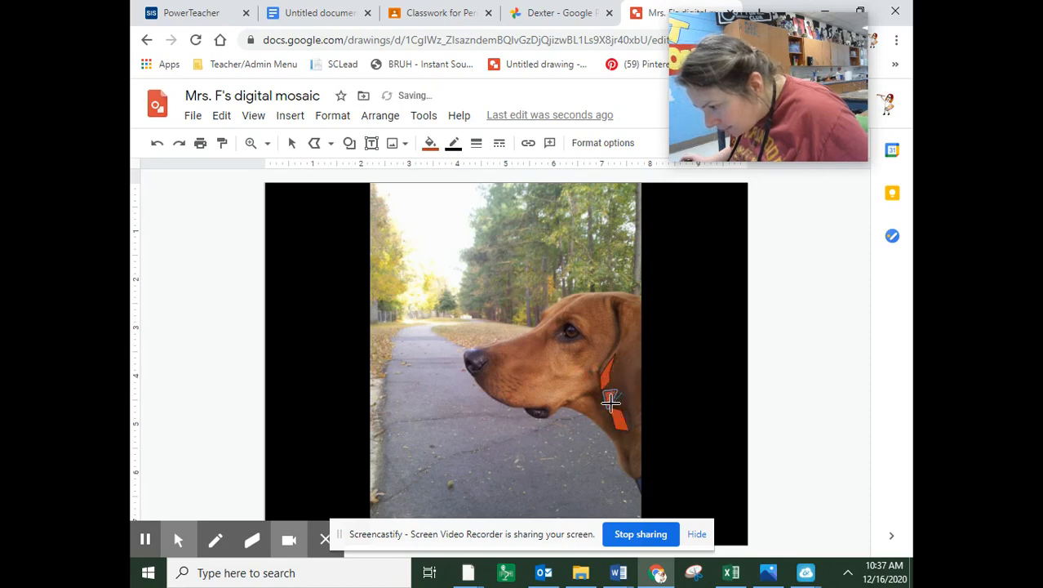
left_click(627, 406)
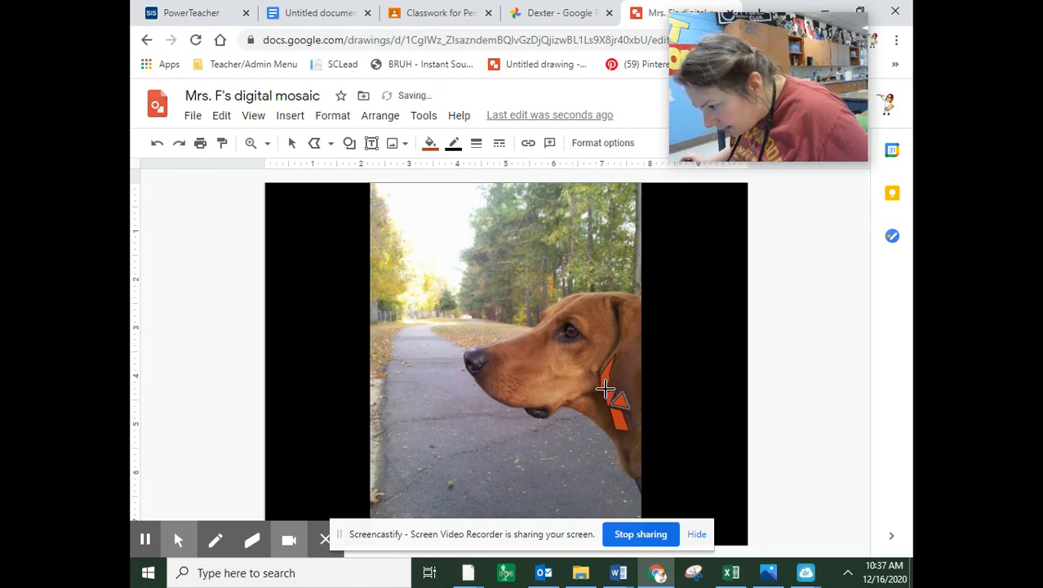
- Draw a tall four-sided polyline tile on the dog's ear, directly behind the first ear tile
left_click(604, 384)
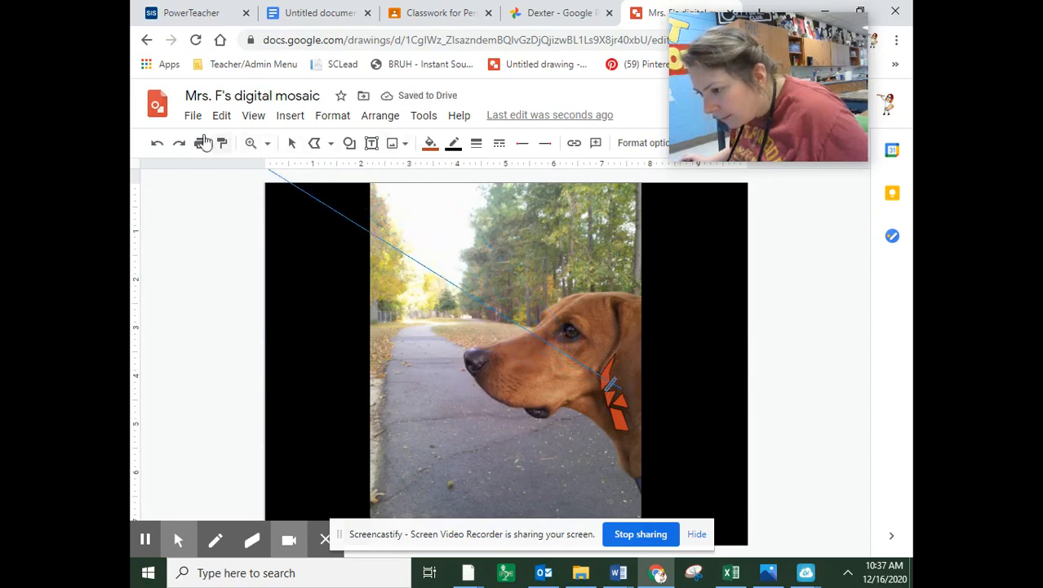
left_click(614, 426)
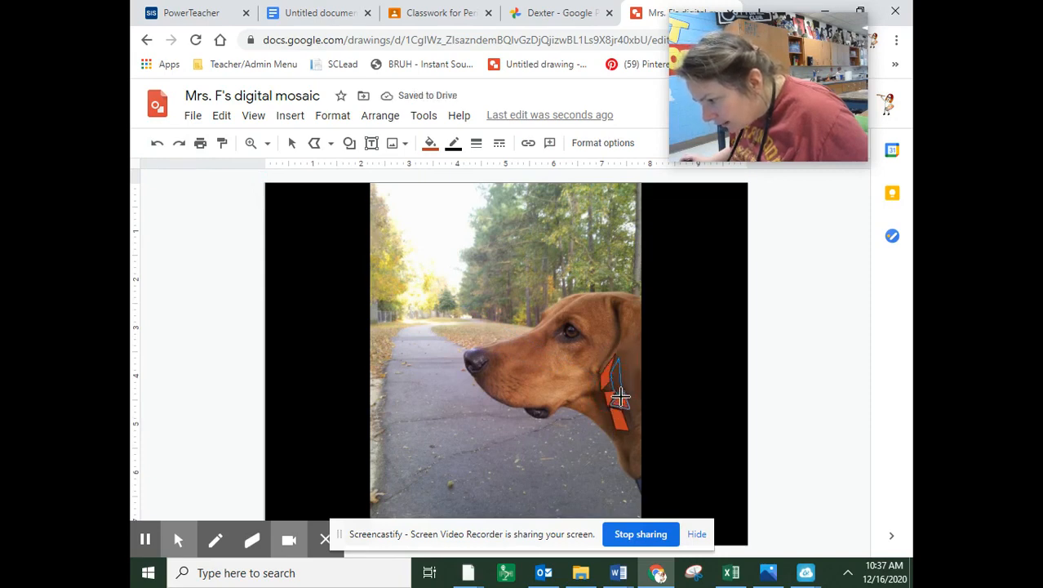
left_click(622, 389)
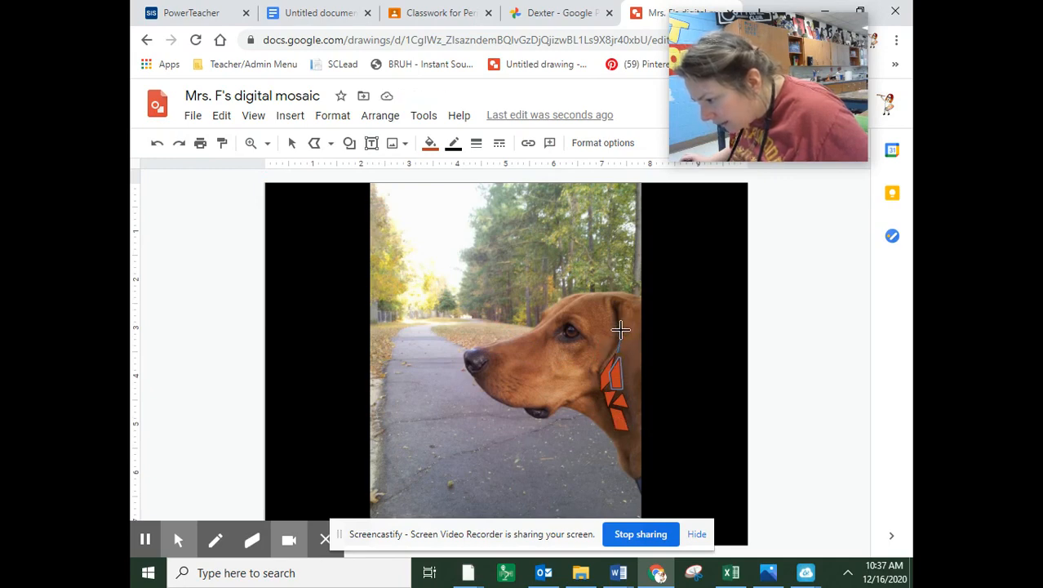
- Draw a thin sliver tile along the upper ear edge, and undo it
double_click(624, 333)
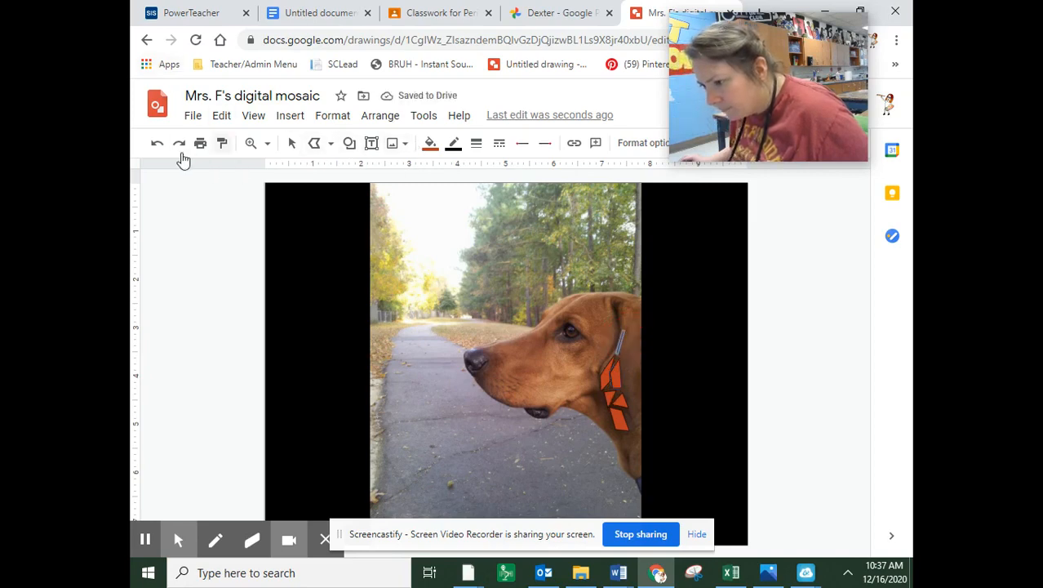
left_click(160, 145)
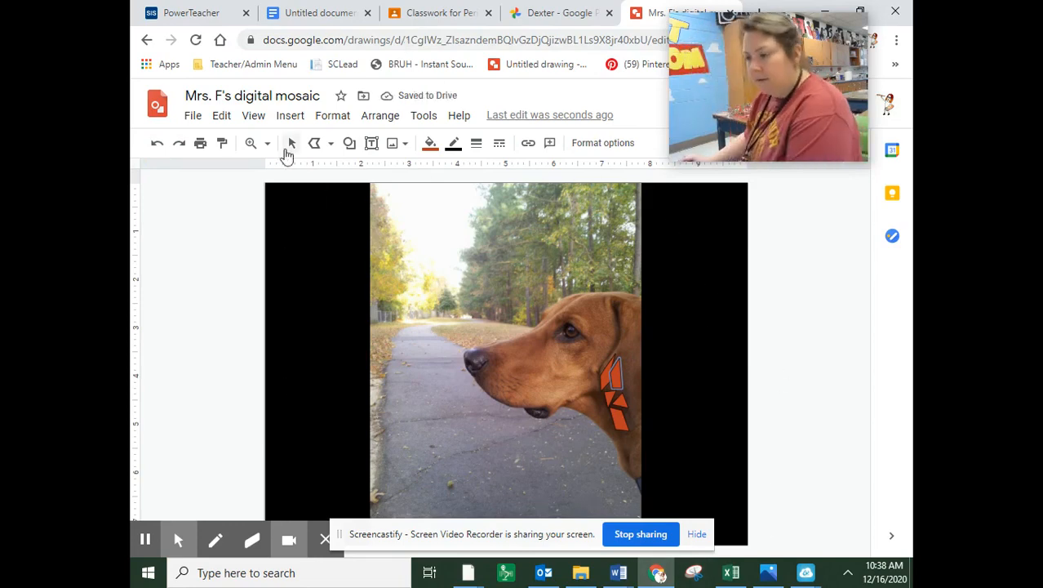
left_click(146, 539)
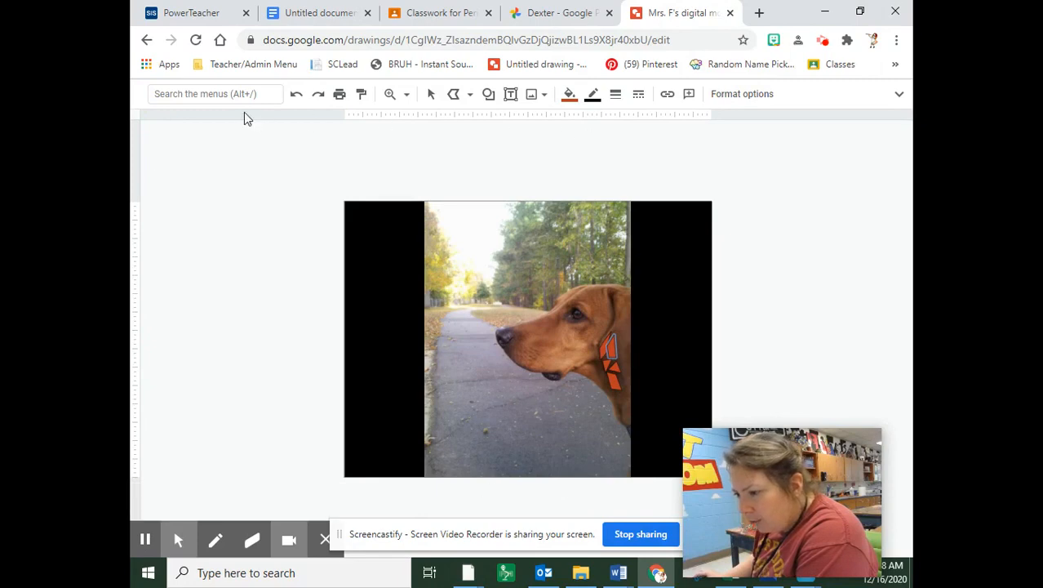
- Search the commands for "zoom" and zoom in closely on the dog's head
left_click(179, 93)
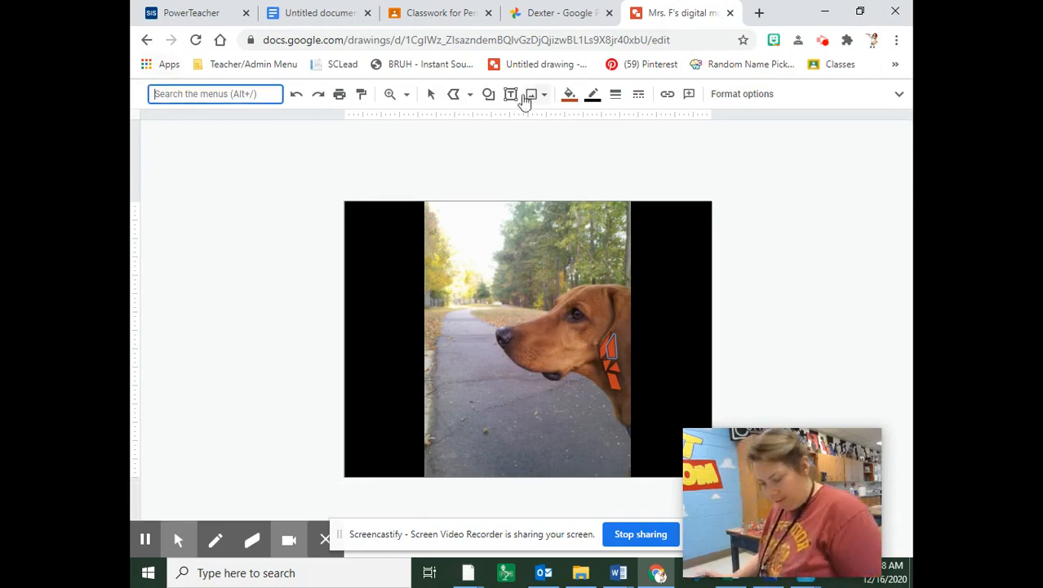
type("zoom")
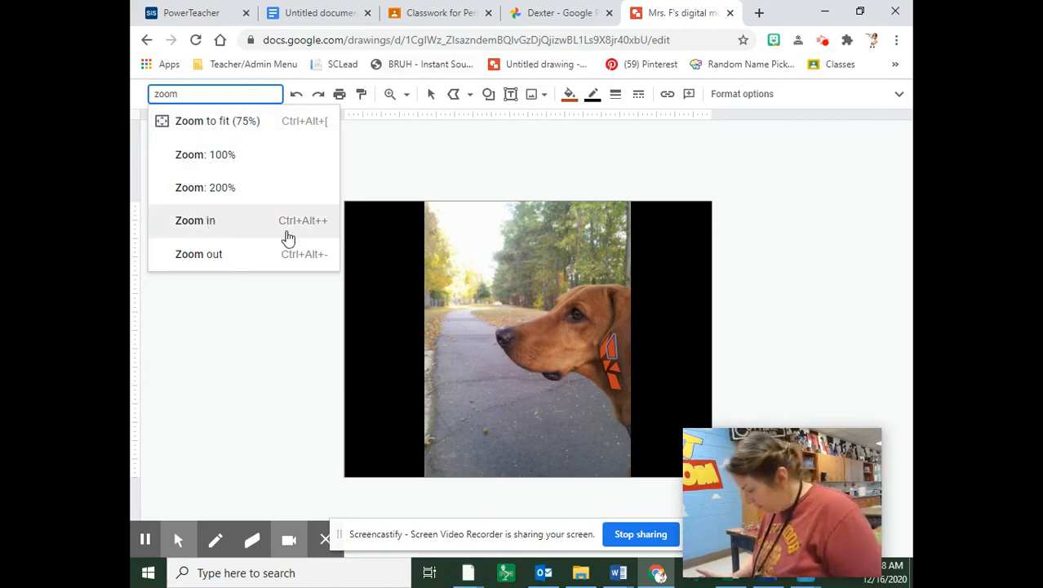
left_click(287, 237)
key("ctrl+alt+plus")
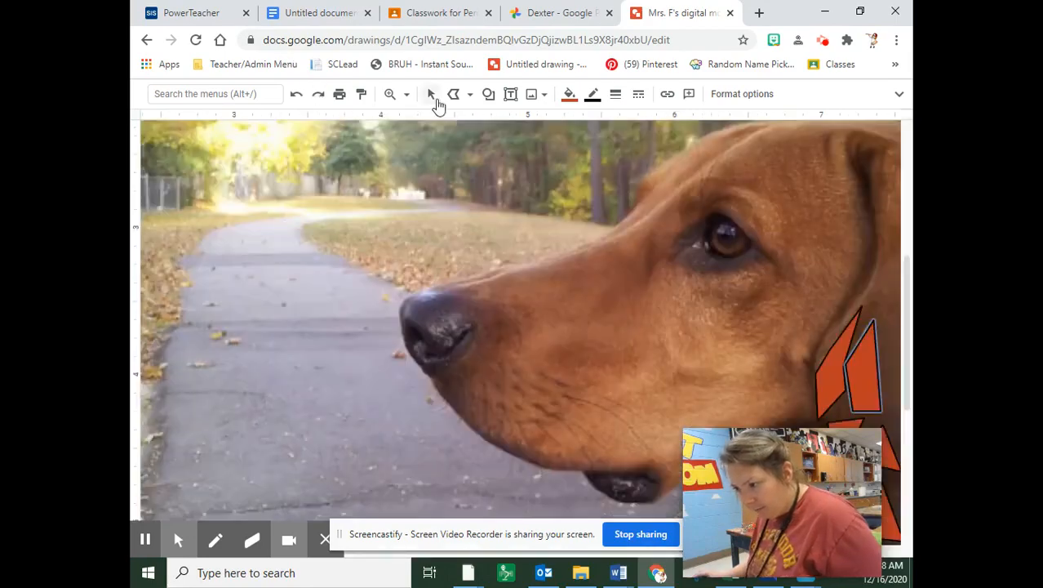
- Move the dog photo left and slightly up, leaving the orange-red tiles in place
left_click(431, 95)
left_click_drag(650, 260, 517, 239)
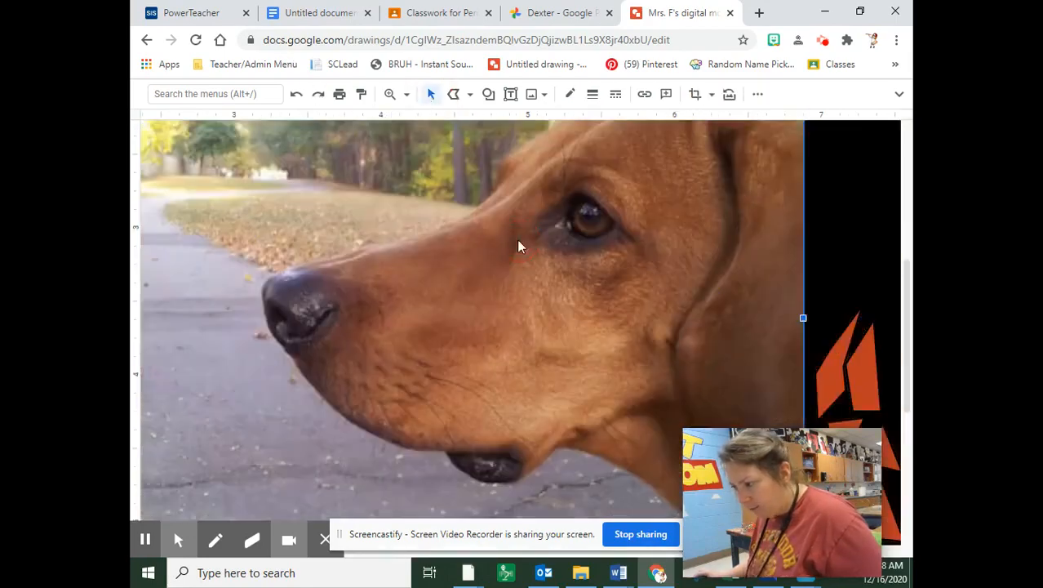
- Move the dog photo right and slightly down, leaving the orange-red tiles in place
mouse_move(522, 316)
left_mouse_down()
mouse_move(606, 311)
mouse_move(651, 323)
mouse_move(651, 343)
mouse_move(611, 334)
mouse_move(655, 338)
left_mouse_up()
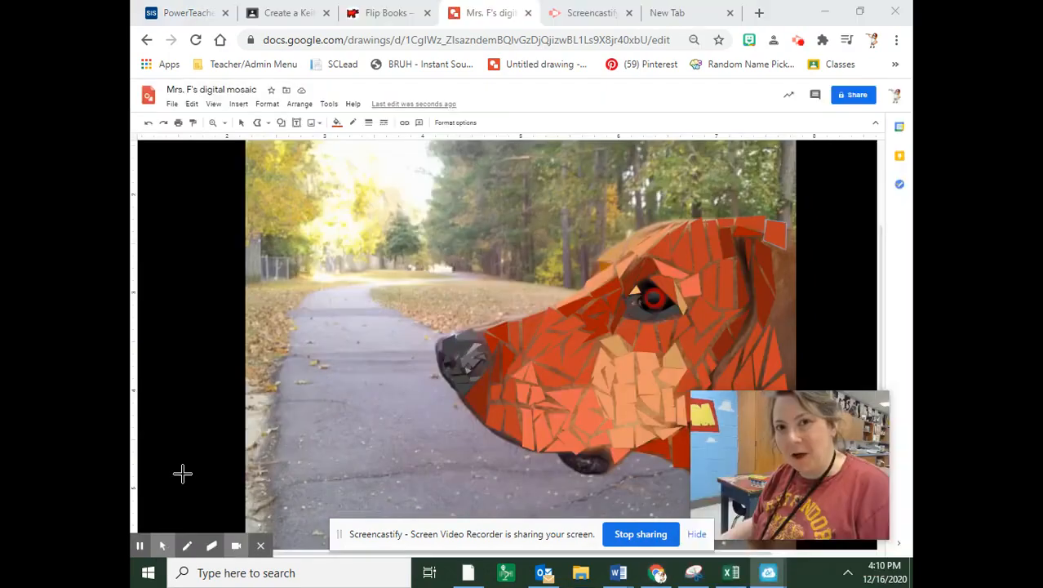
mouse_move(752, 450)
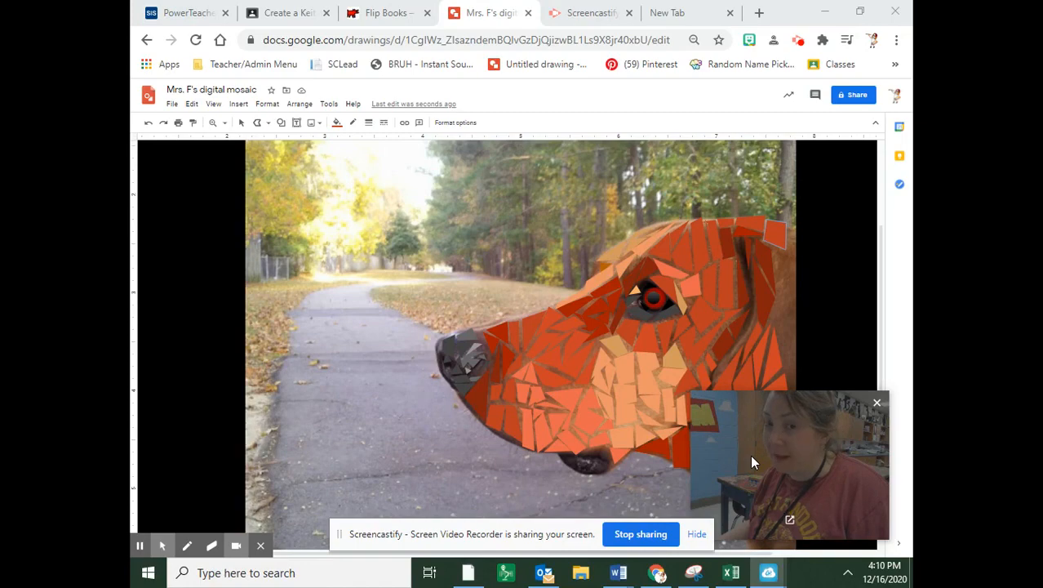
left_click_drag(750, 455, 756, 73)
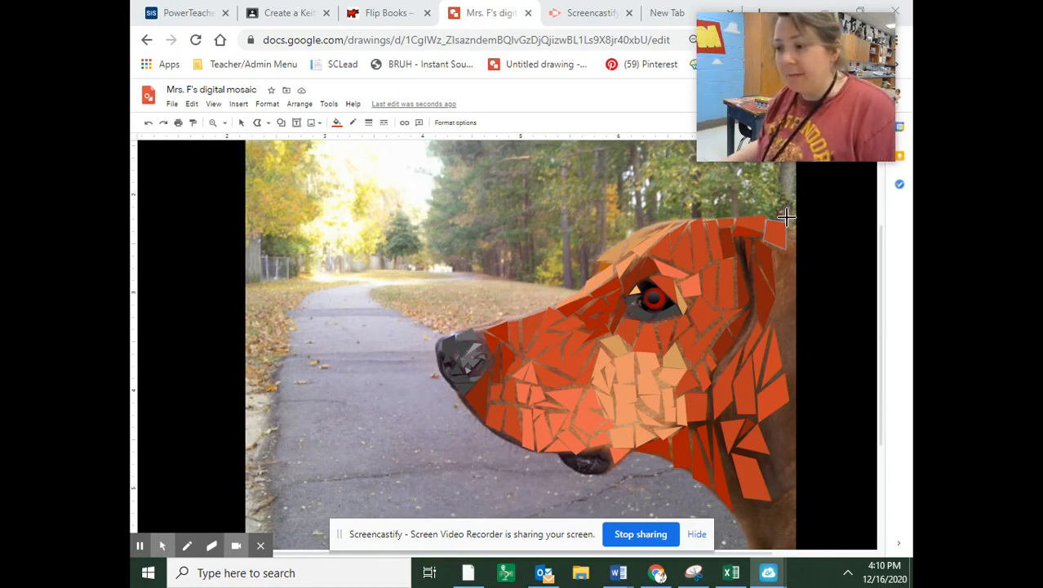
- Move the dog photo off to the left of the mosaic, leaving the tiles in place on the black background
left_click(240, 123)
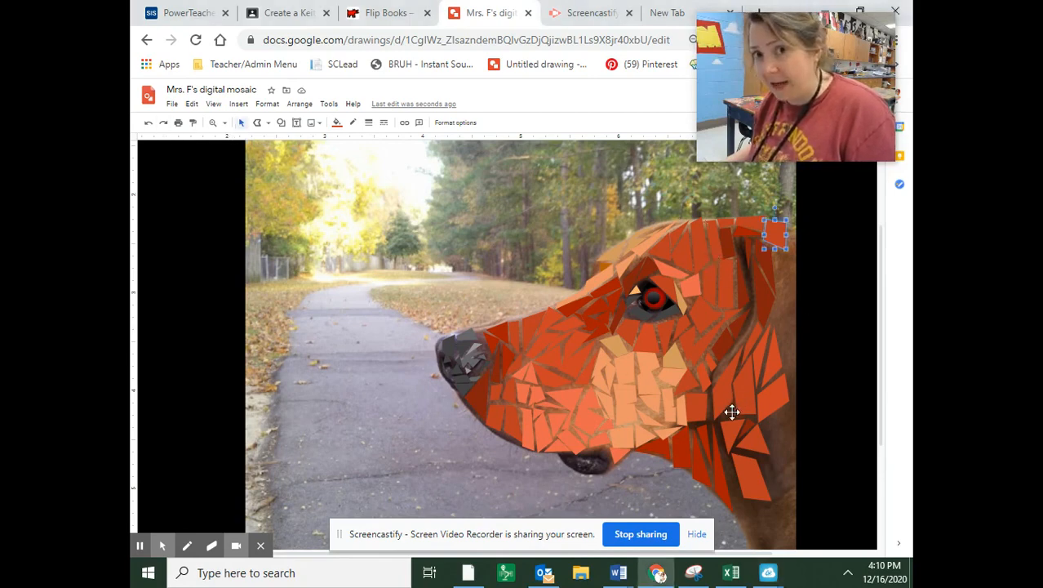
left_click(505, 259)
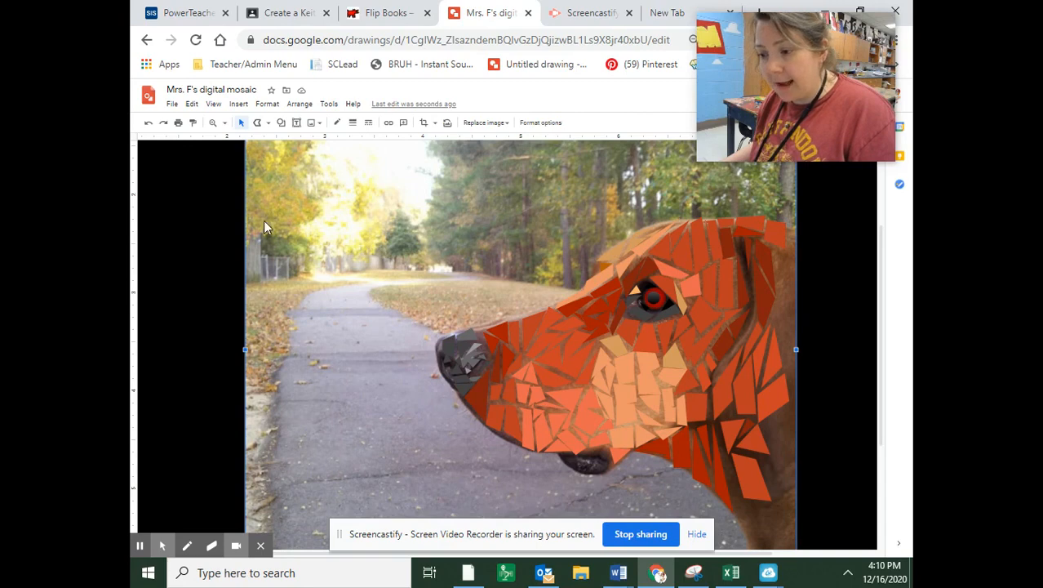
left_click_drag(313, 236, 273, 222)
left_click_drag(444, 217, 131, 294)
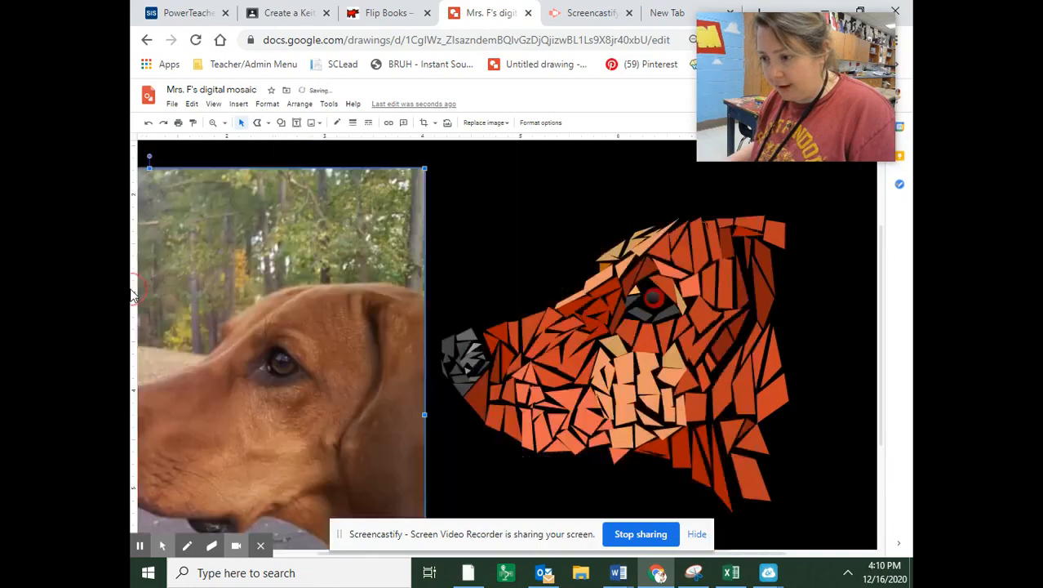
left_click_drag(342, 267, 219, 268)
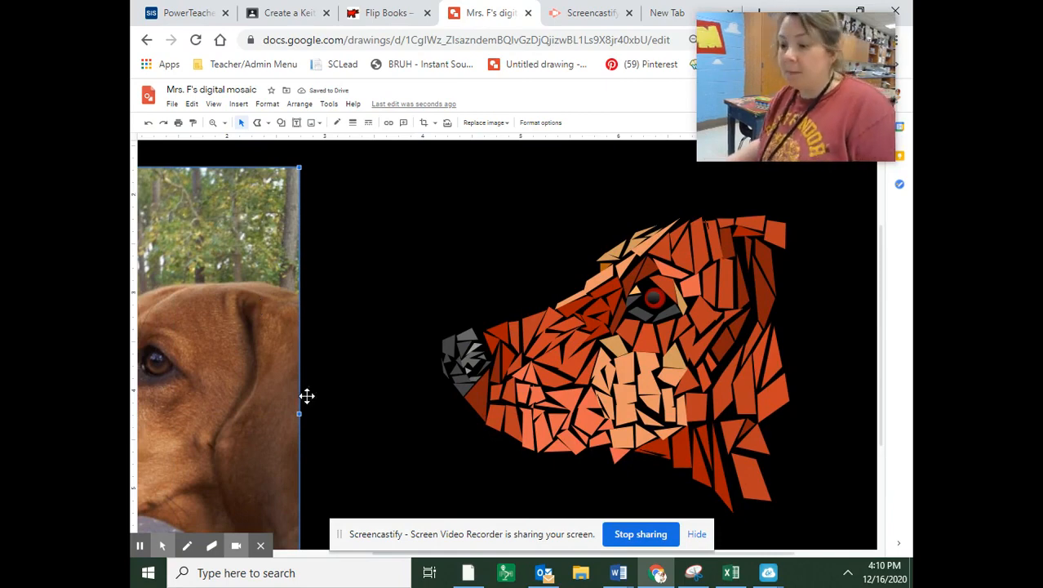
left_click_drag(257, 291, 234, 242)
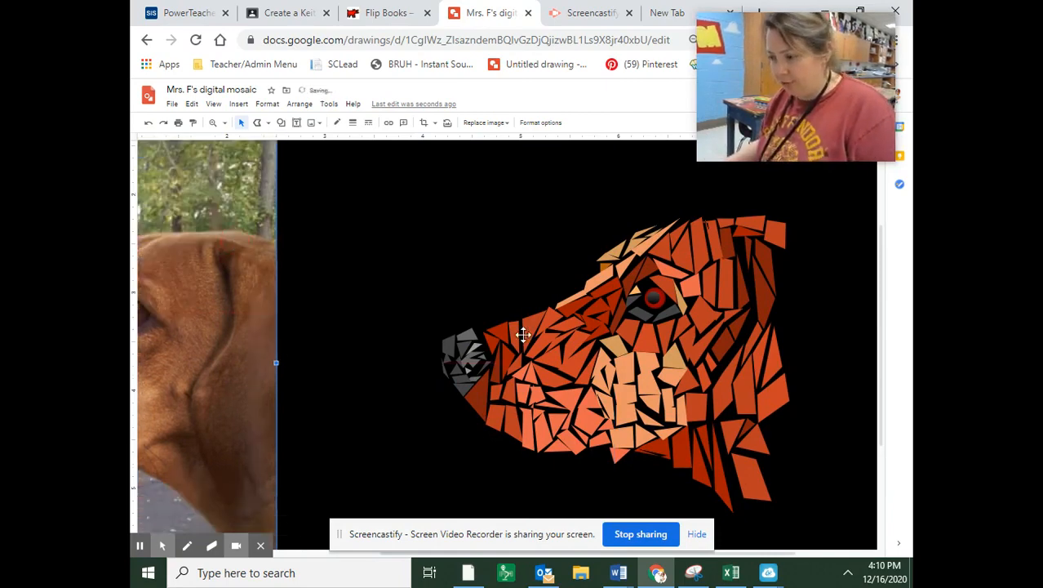
left_click(393, 231)
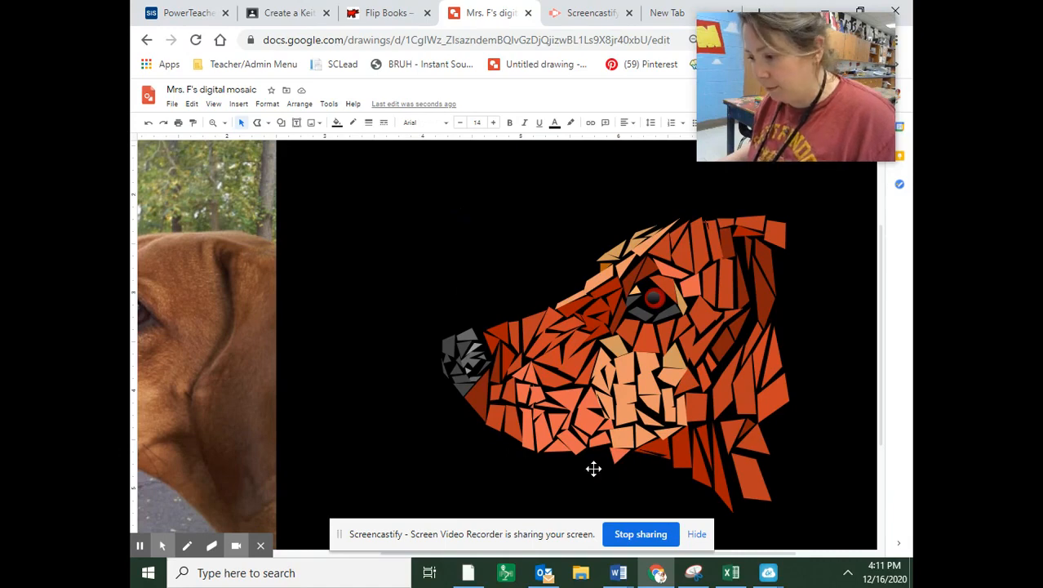
left_click(140, 545)
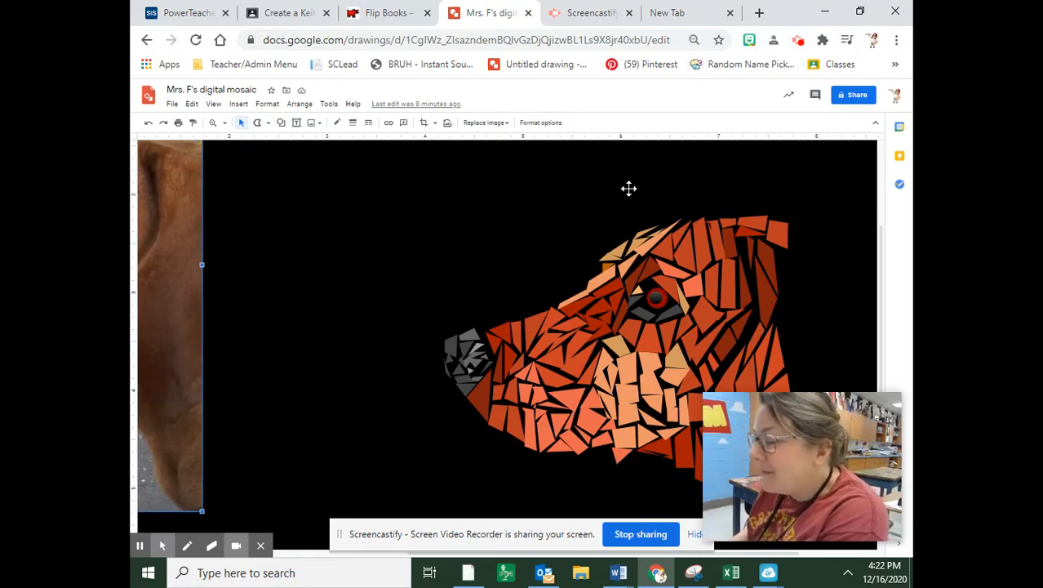
left_click_drag(810, 429, 840, 38)
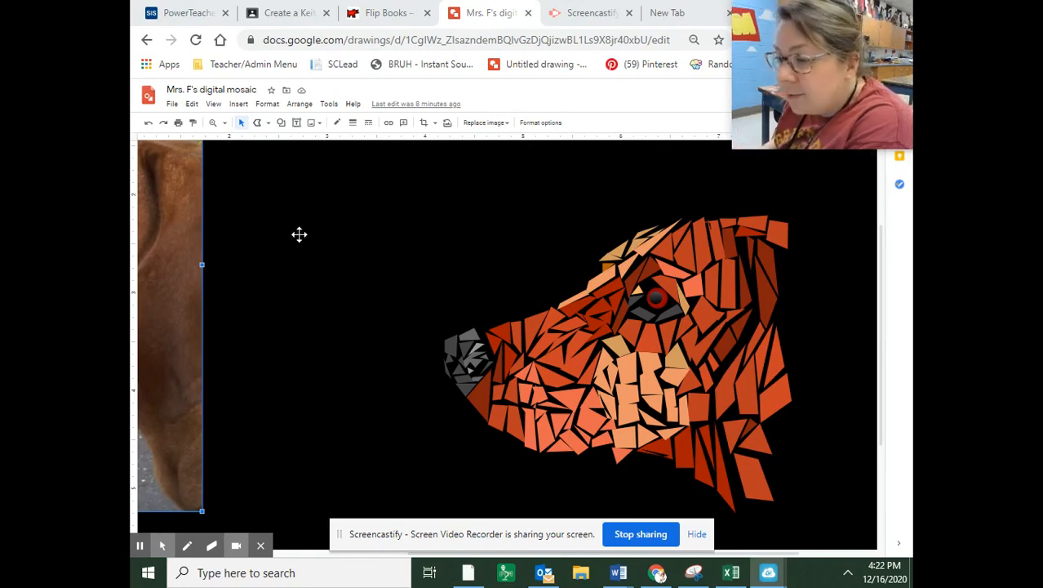
- Try a white and a dark grey solid fill on the background shape behind the mosaic
left_click(352, 218)
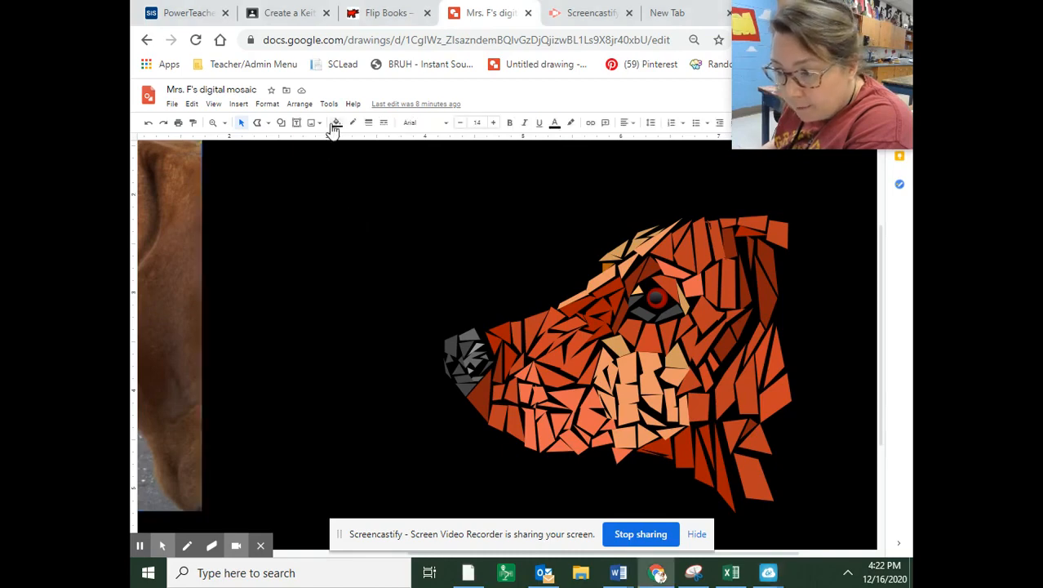
left_click(337, 122)
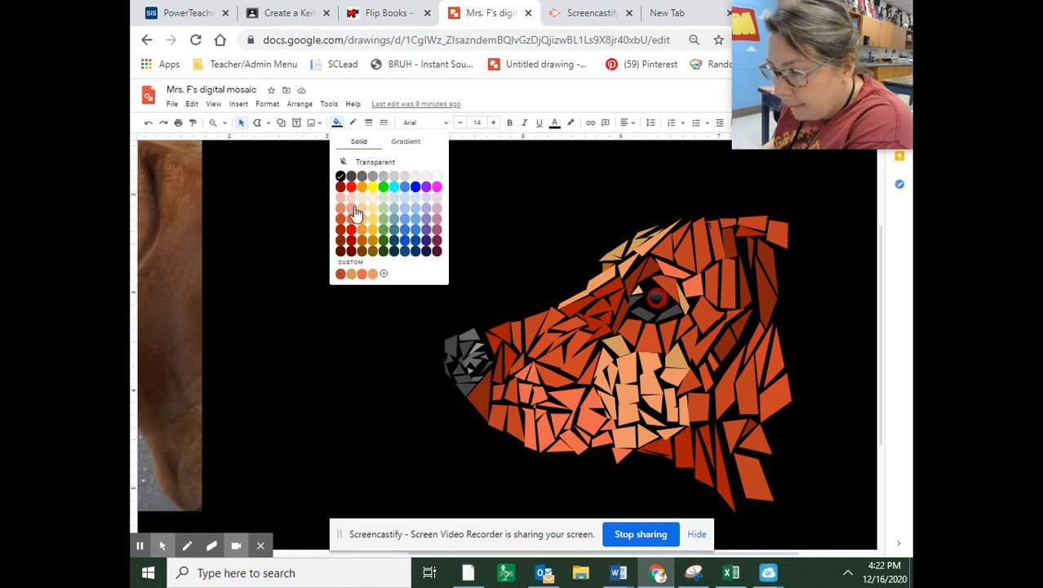
left_click(437, 178)
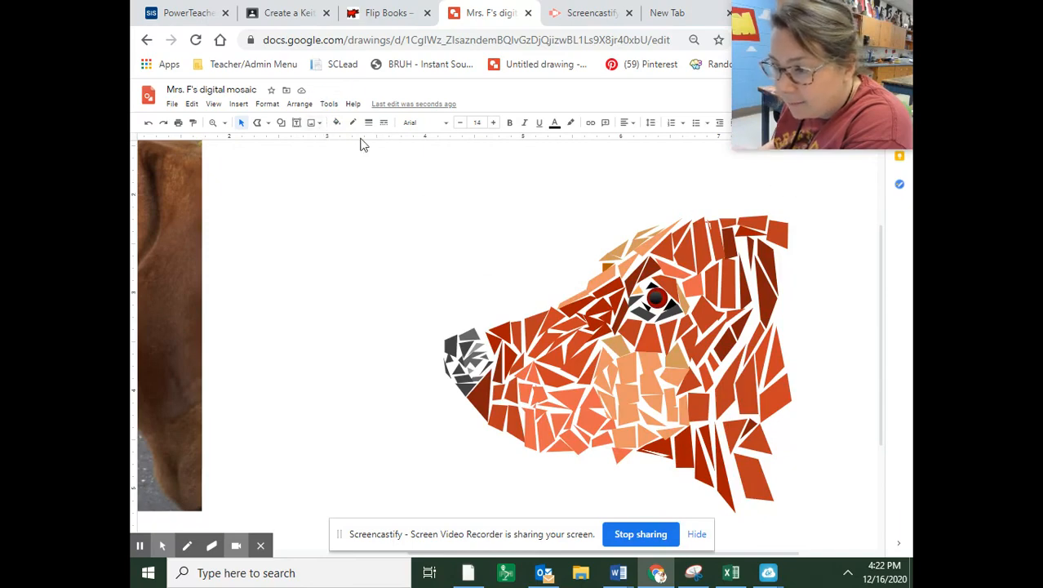
left_click(336, 123)
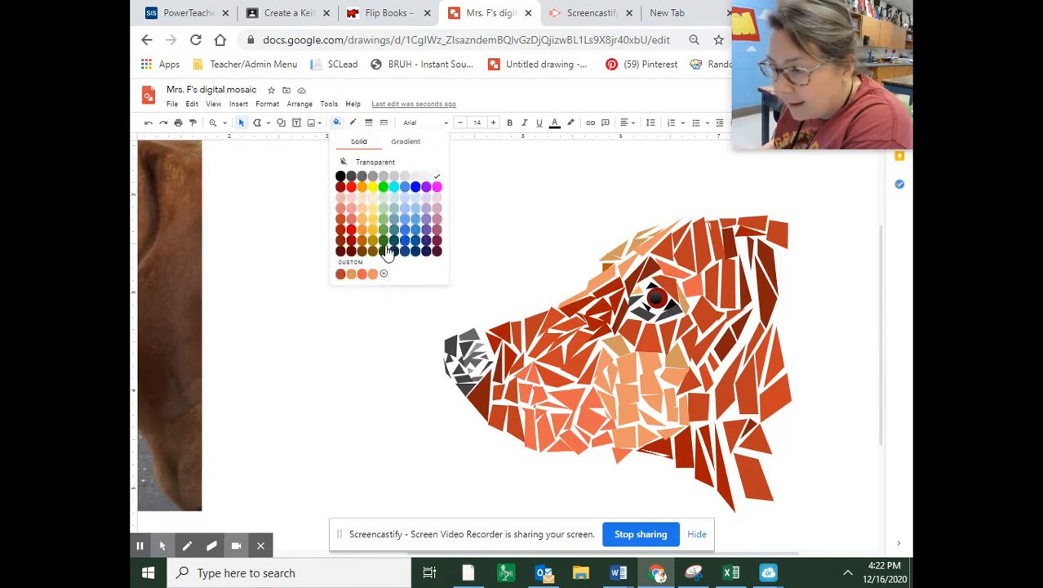
left_click(362, 176)
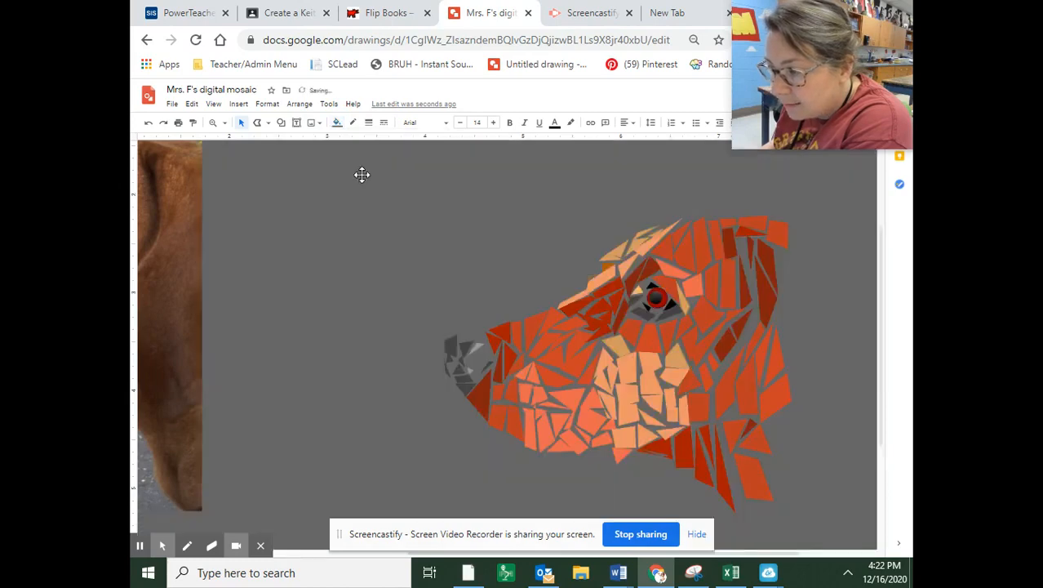
- Try a dark green fill on the background shape, and set it back to black
left_click(337, 122)
left_click(380, 238)
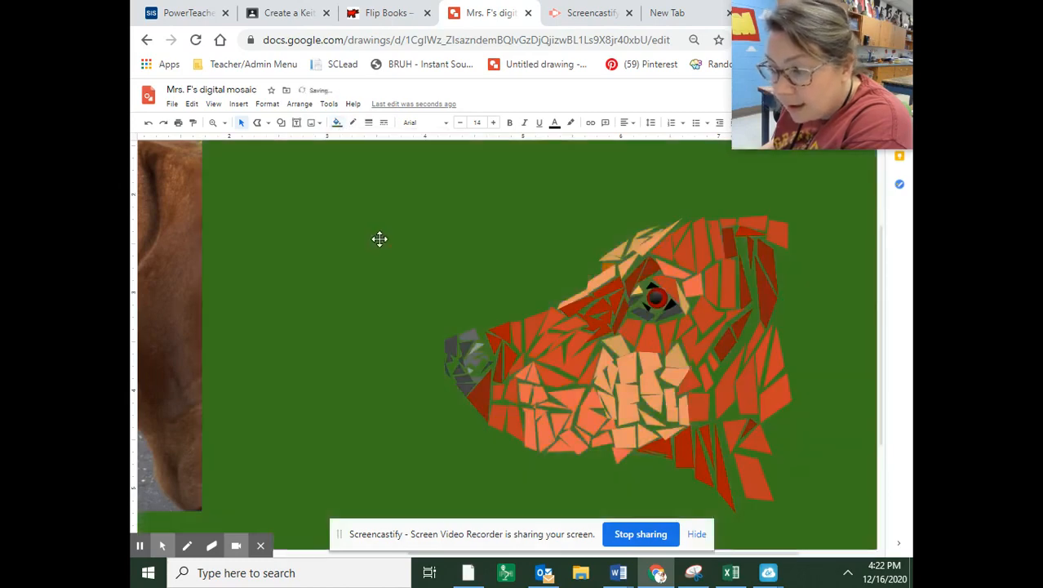
left_click(337, 122)
left_click(340, 177)
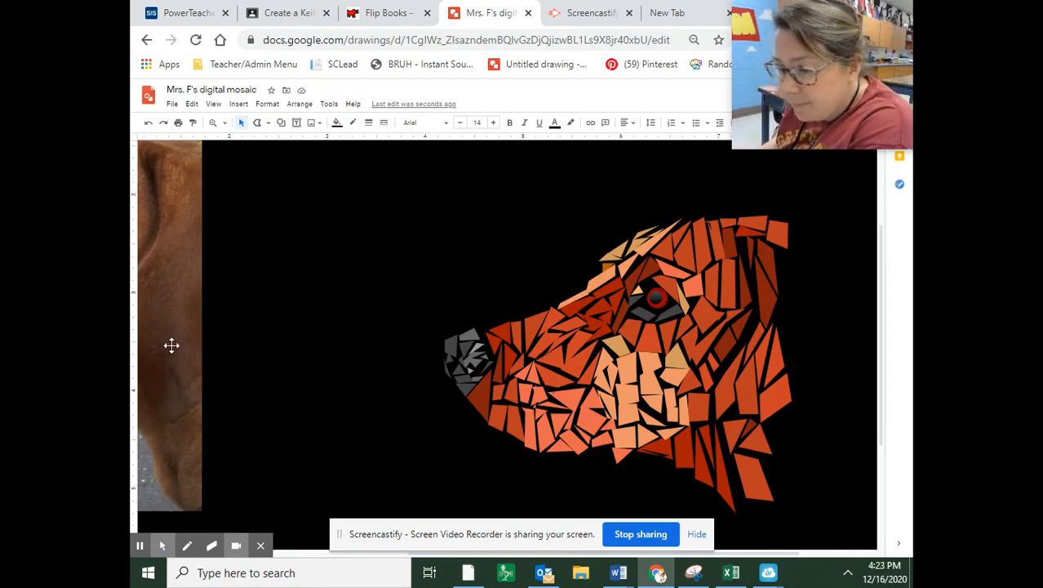
- Move the dog photo back beneath the mosaic, lining up its nose and eye with the tiles
left_click_drag(172, 345, 762, 443)
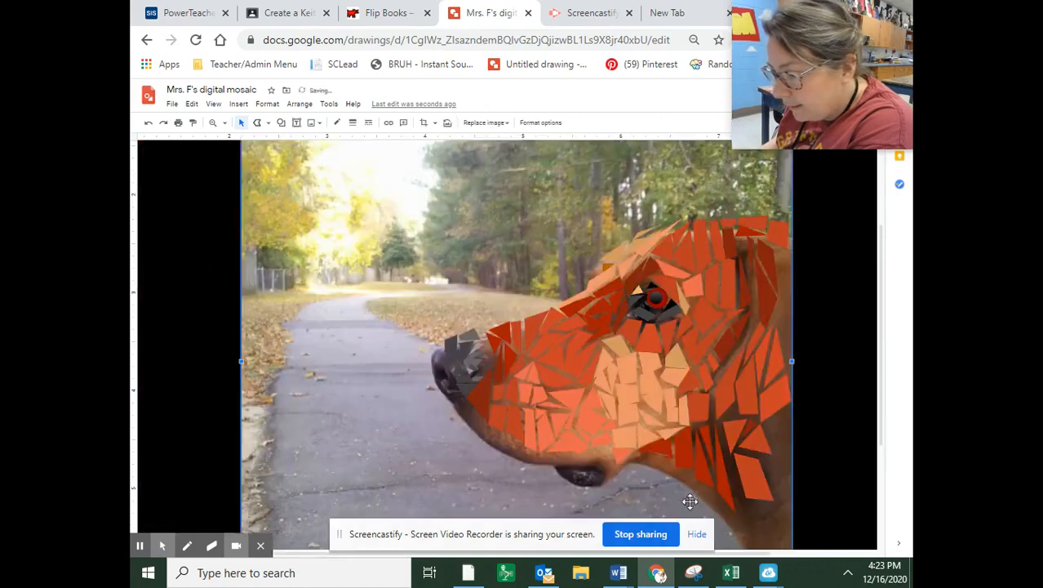
left_click_drag(642, 492, 642, 486)
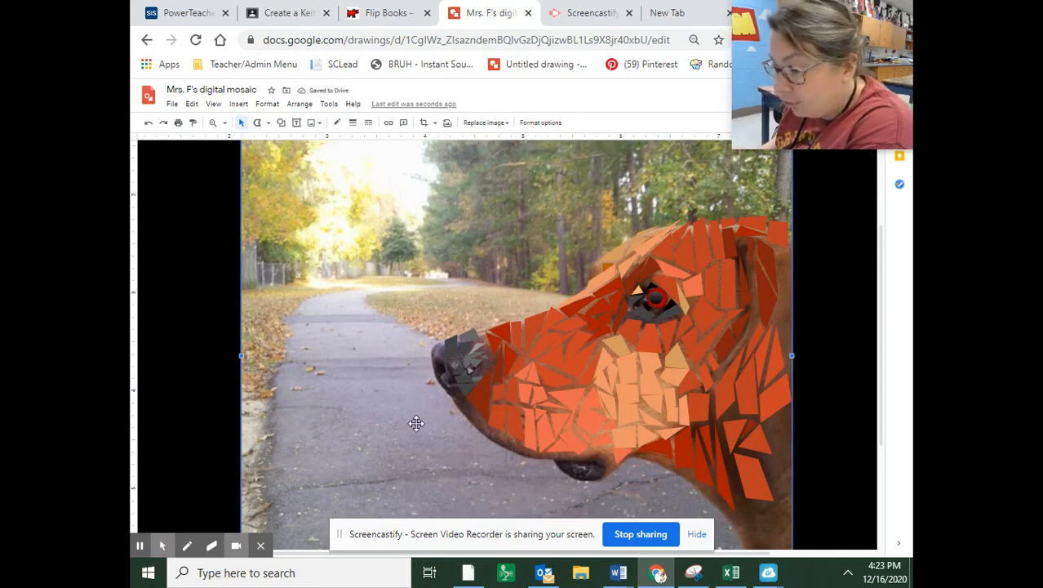
left_click_drag(396, 422, 408, 416)
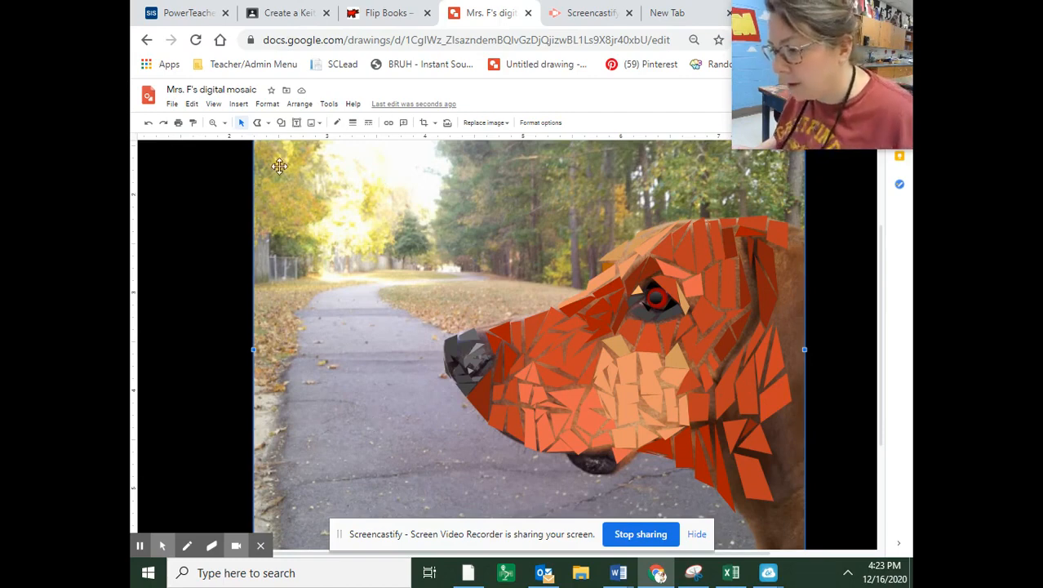
- Draw a large five-sided polyline shape over the bright sky between the trees in the photo
left_click(256, 124)
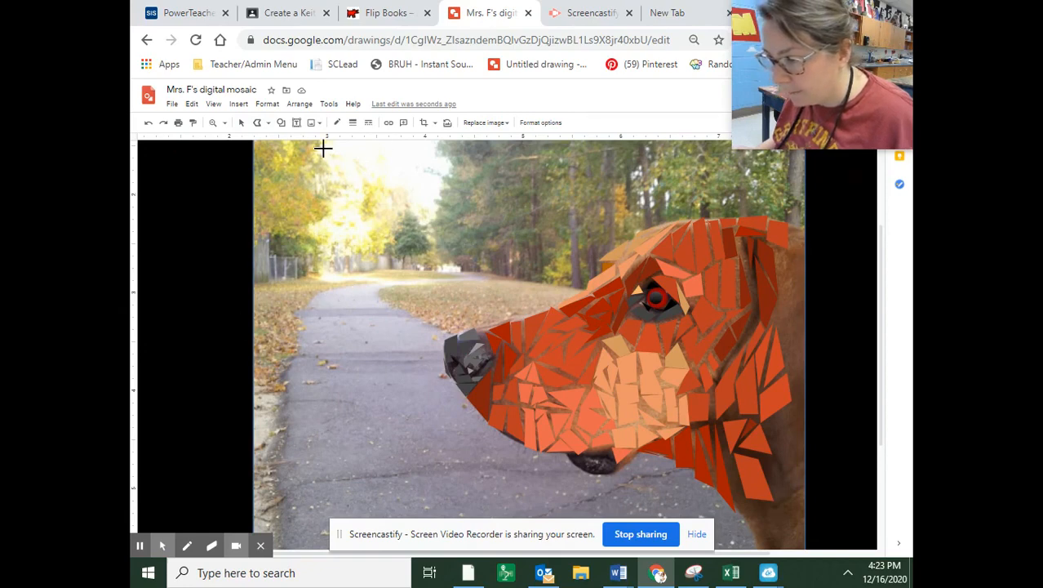
left_click(324, 243)
left_click(363, 247)
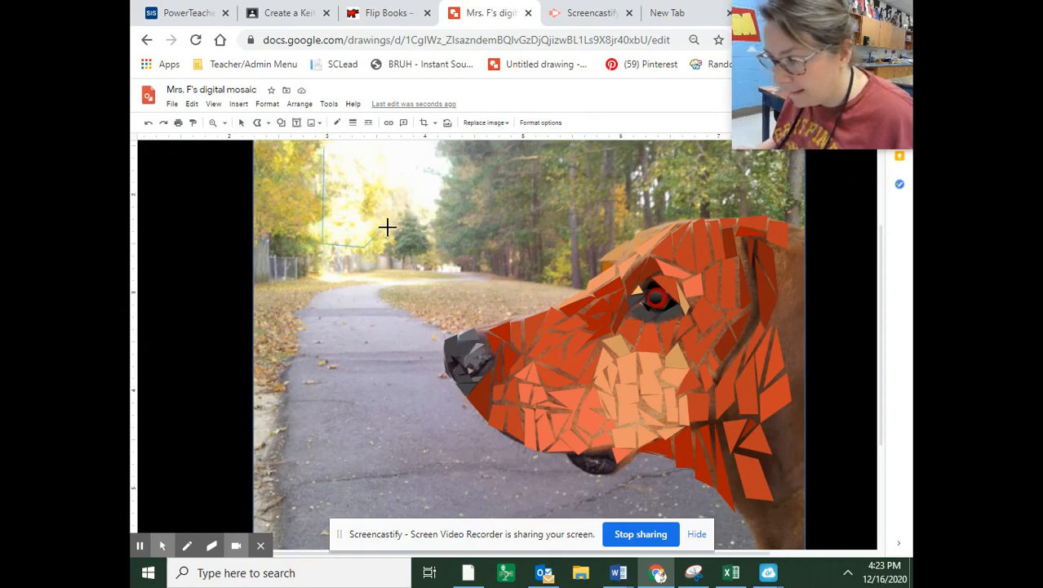
left_click(443, 186)
left_click(435, 149)
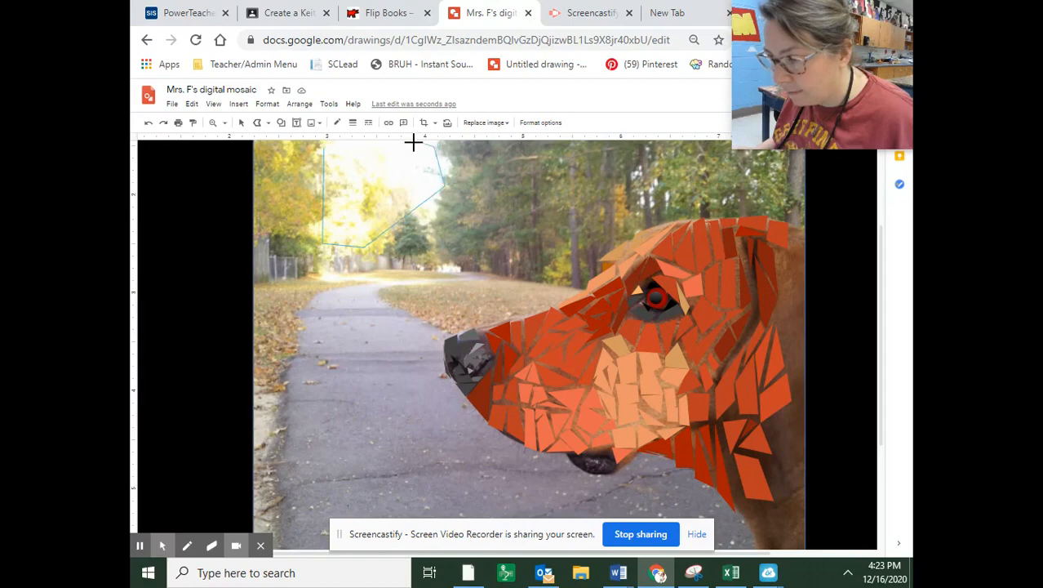
left_click(321, 148)
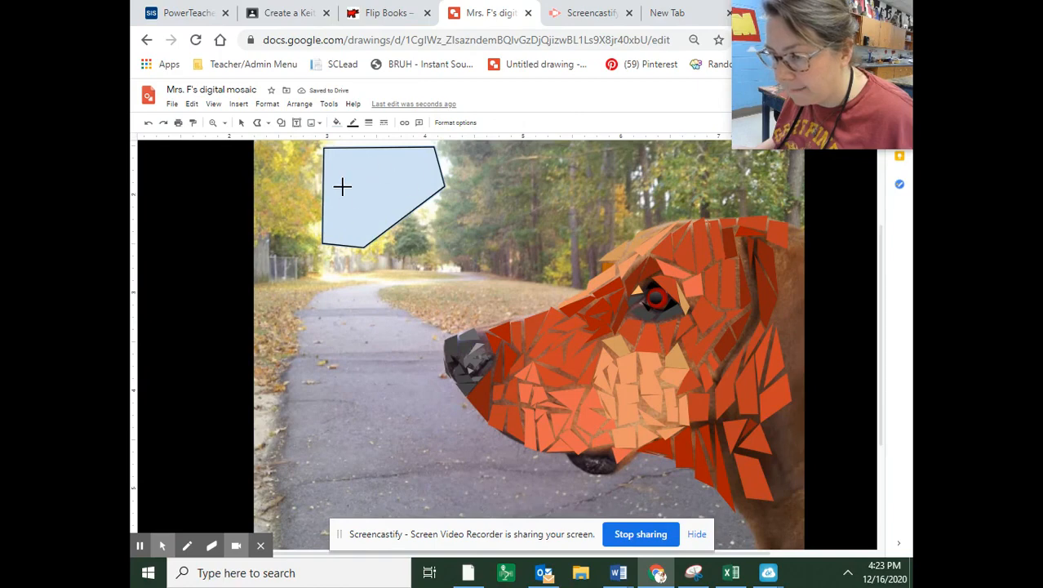
- Fill the five-sided sky shape with a light blue radial gradient and make its outline transparent
left_click(335, 124)
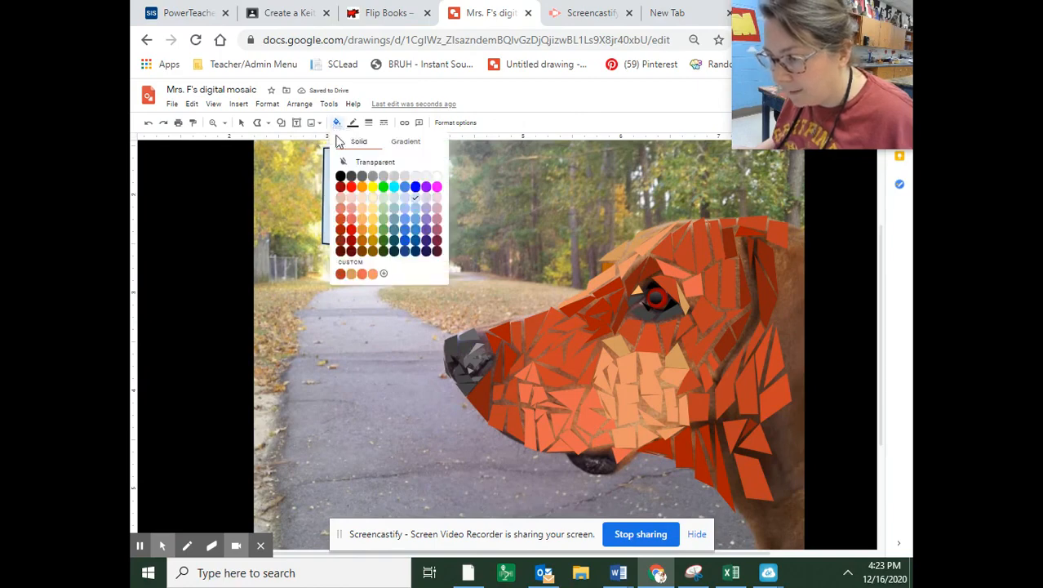
left_click(417, 147)
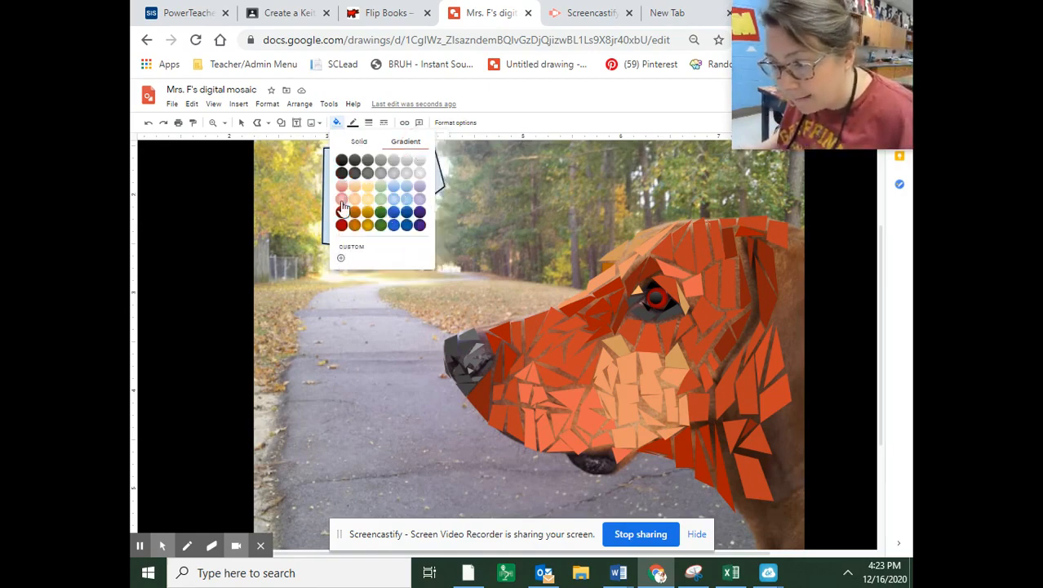
left_click(406, 200)
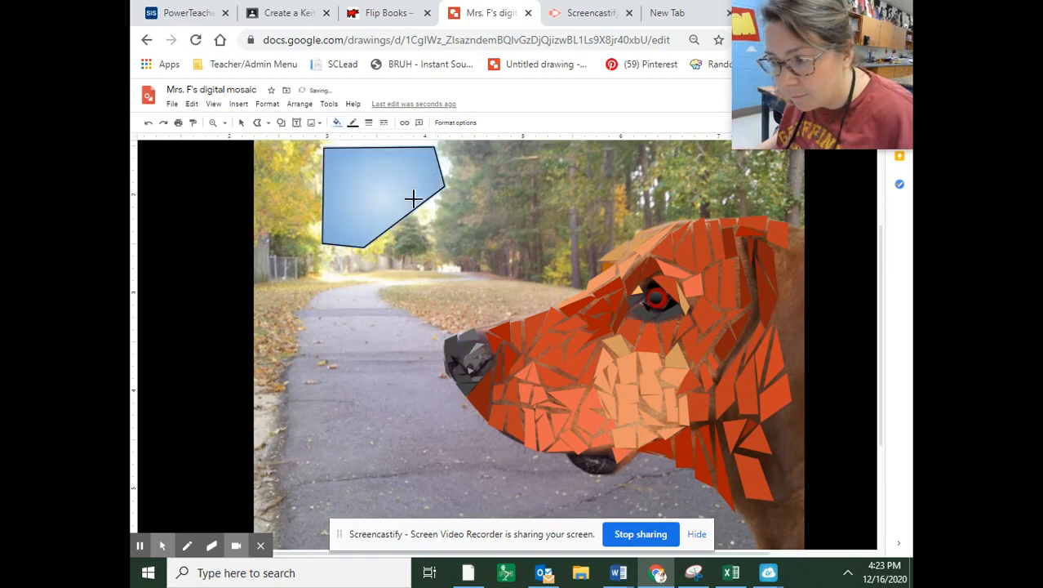
left_click(353, 123)
left_click(359, 147)
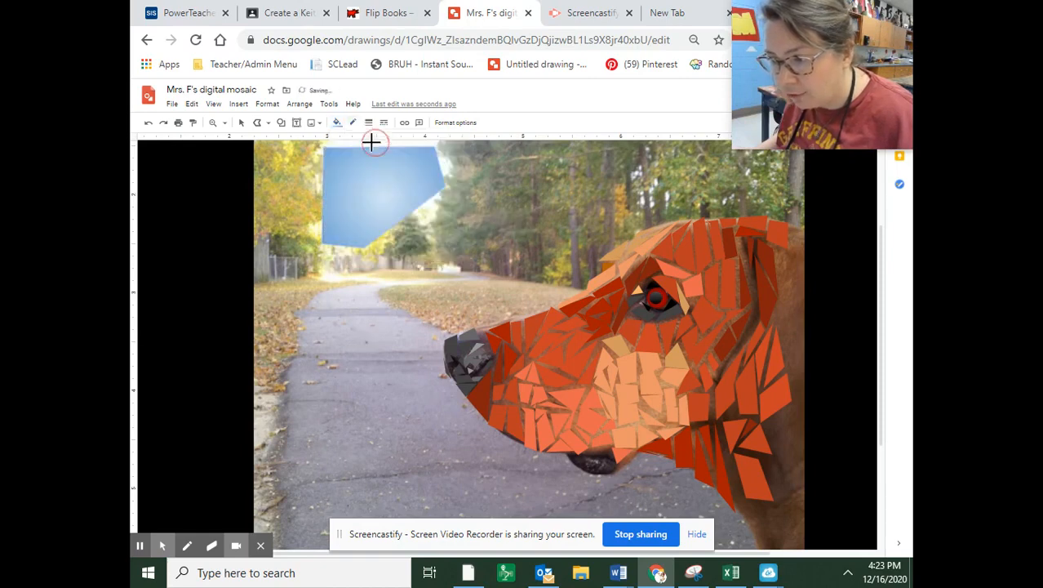
- Customize the sky shape's blue gradient, changing its type from radial to linear with an angle of 180°
left_click(337, 123)
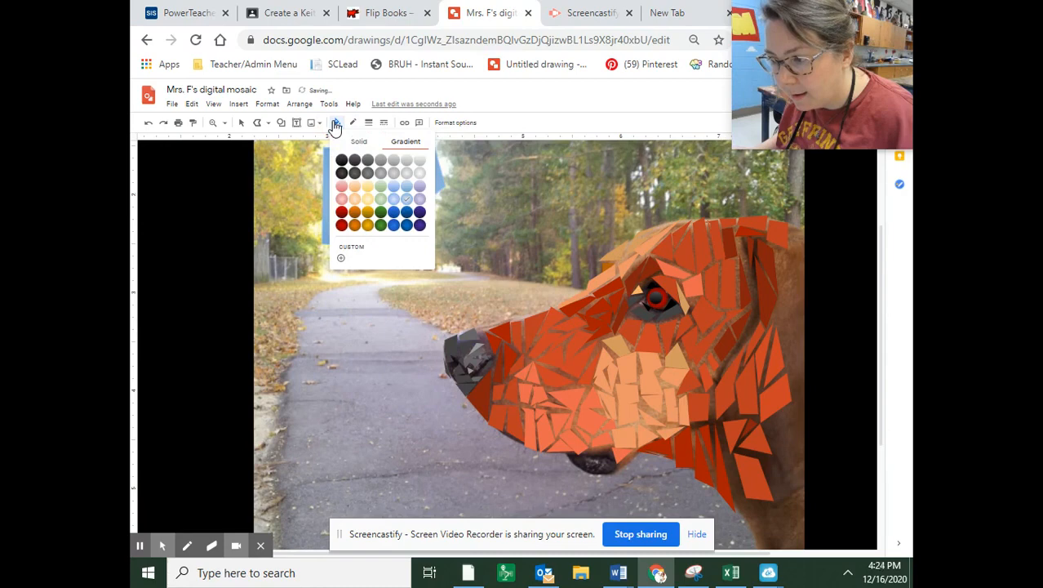
left_click(351, 257)
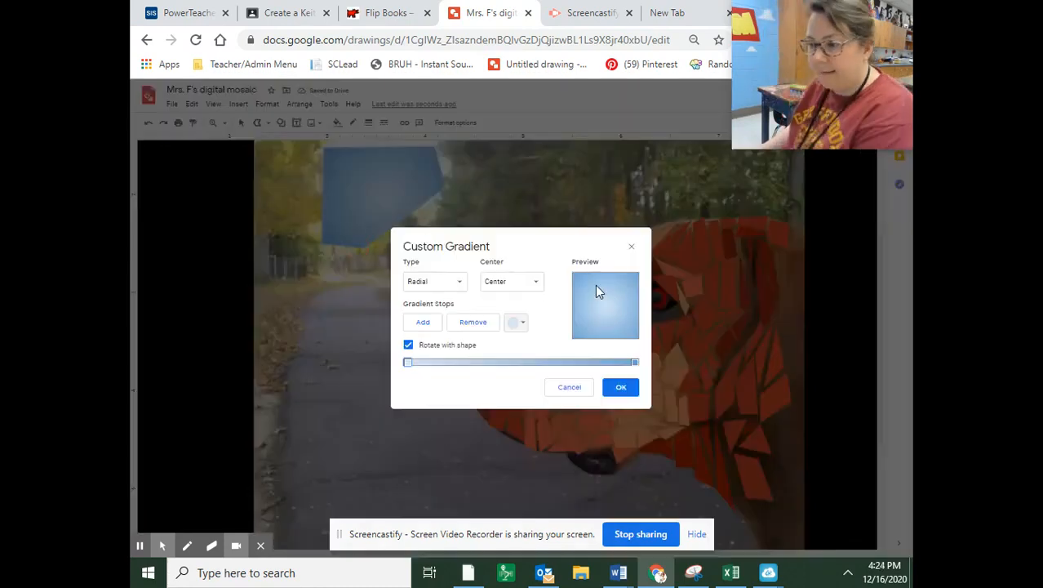
left_click(451, 285)
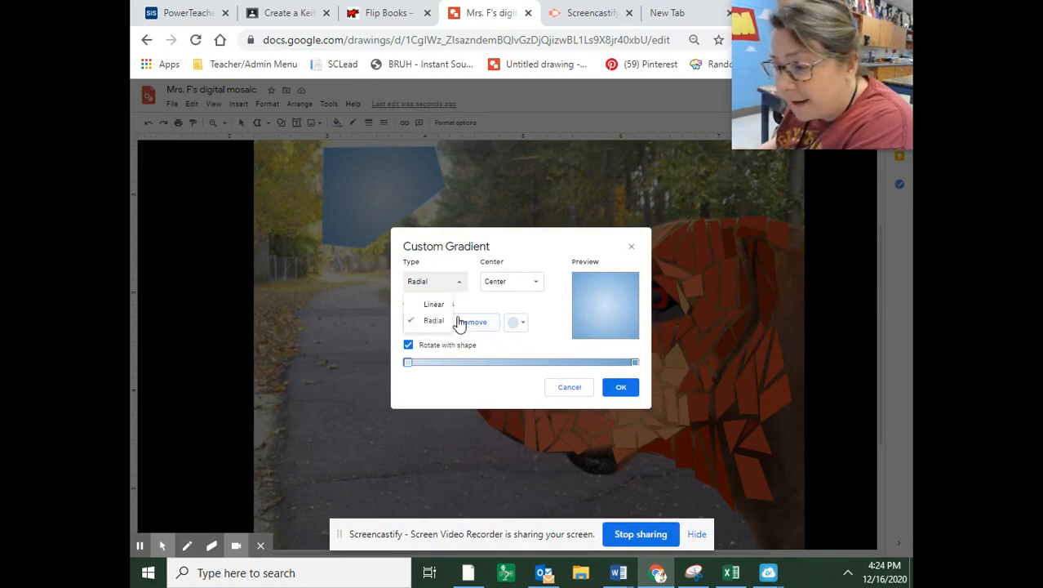
left_click(434, 305)
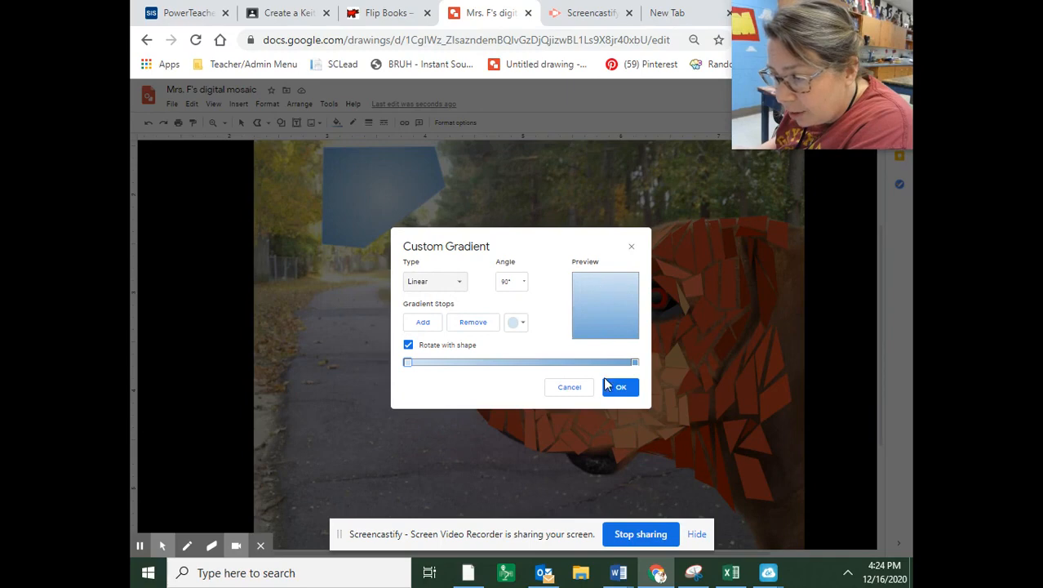
left_click(520, 281)
left_click(521, 370)
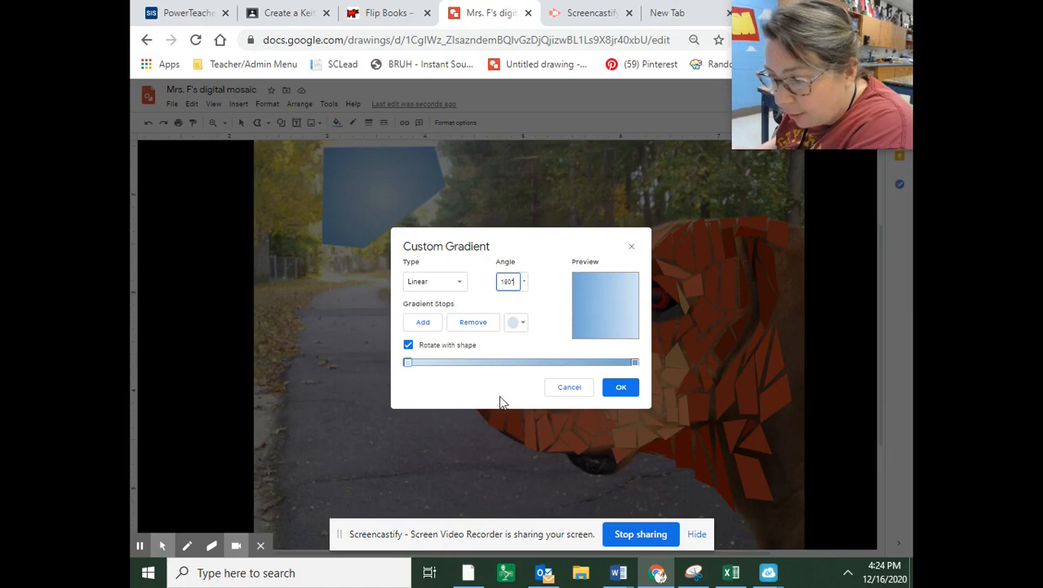
- Try the linear gradient at 90° and move its light stop along the bar, applying the gradient at 180°
left_click(519, 283)
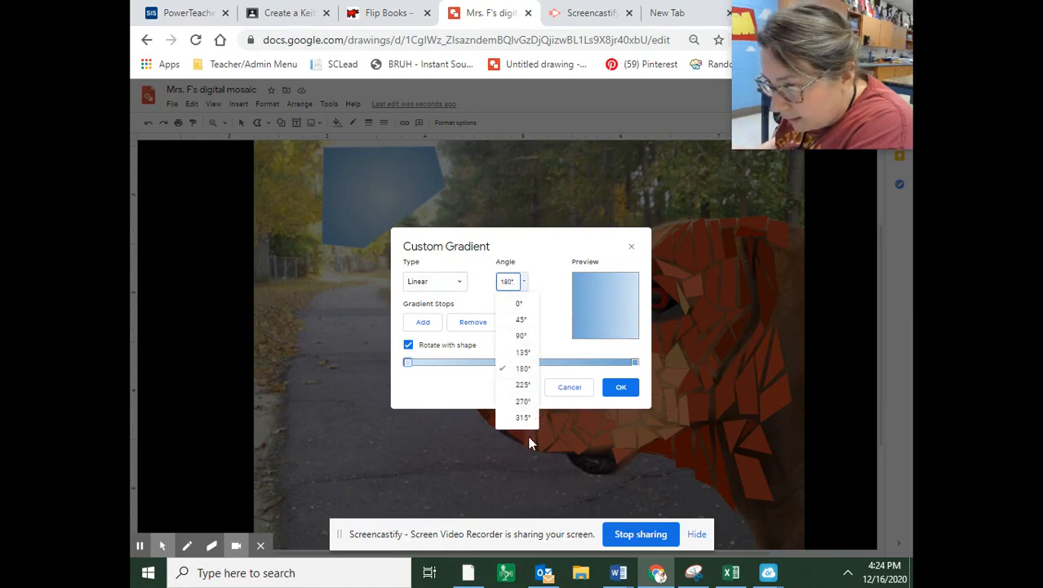
left_click(524, 339)
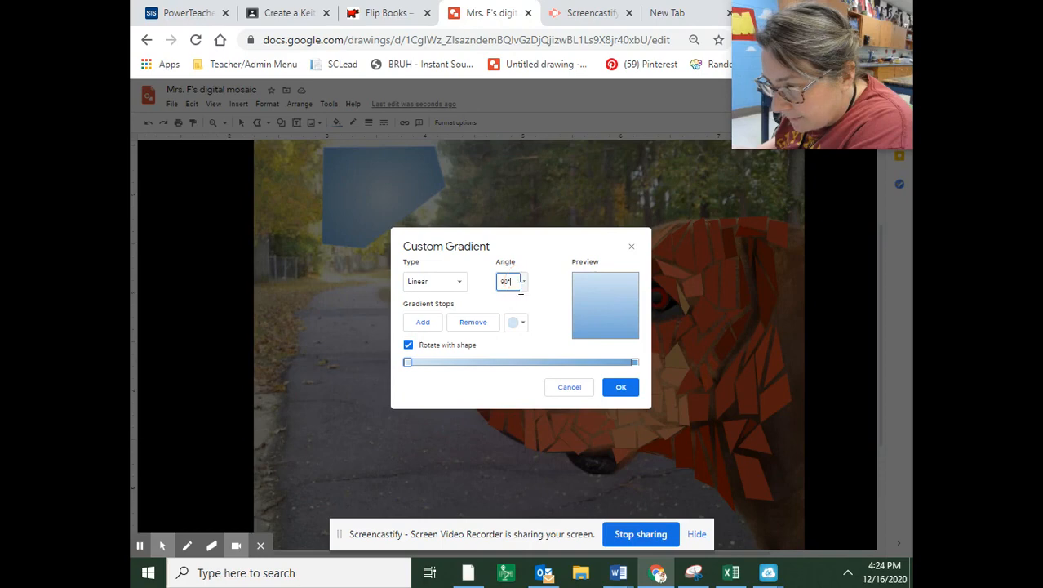
left_click(522, 282)
left_click(523, 369)
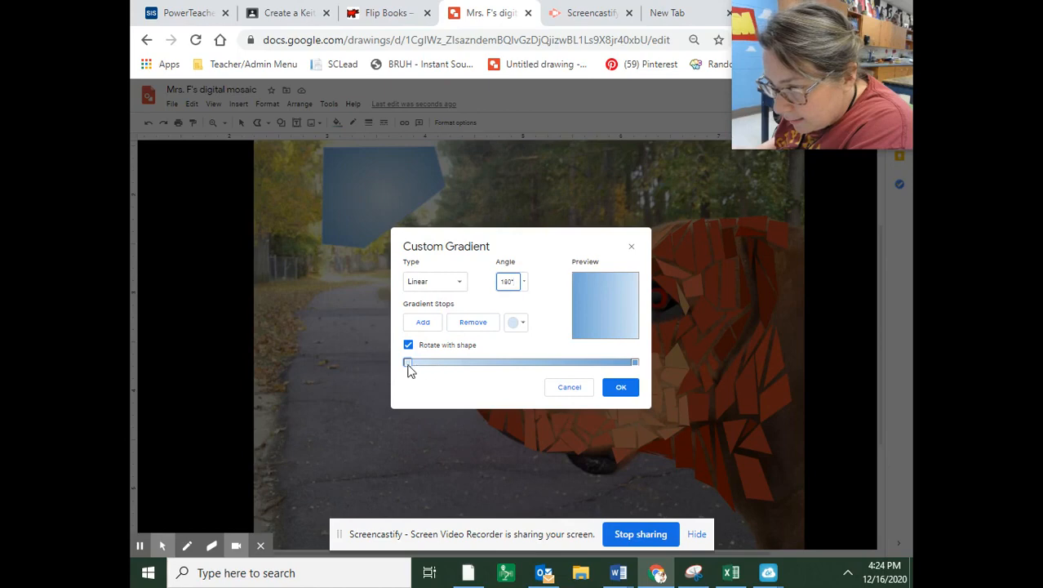
left_click_drag(409, 369, 502, 366)
left_click_drag(408, 369, 563, 364)
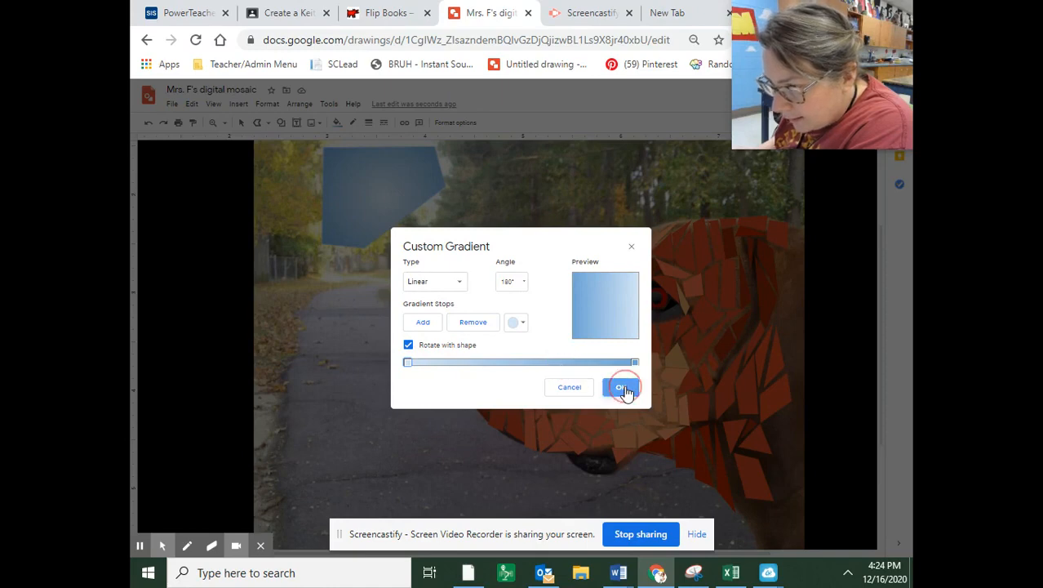
left_click(622, 387)
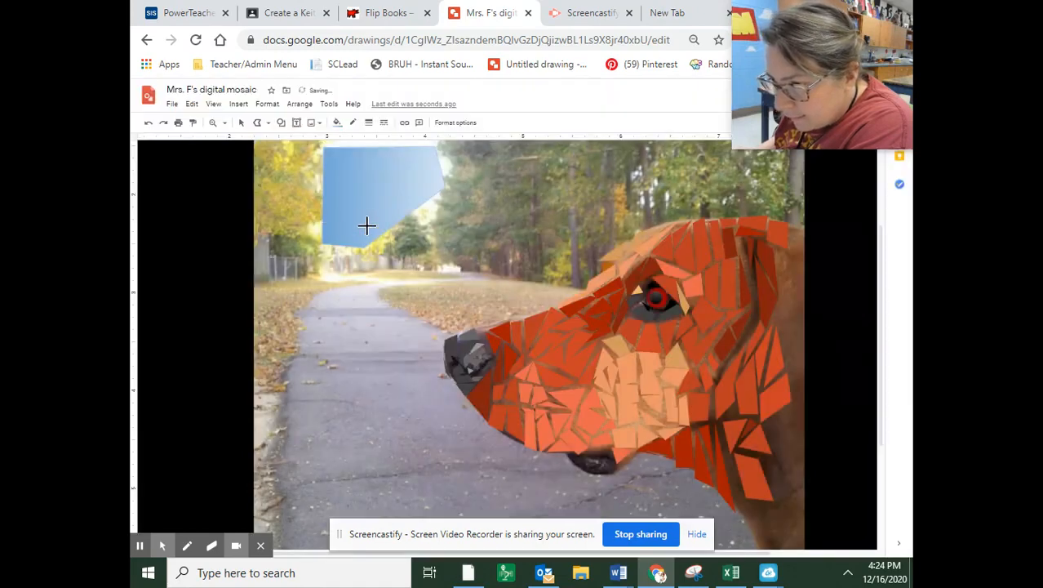
- Move the dog photo out to the left of the mosaic and delete the blue gradient sky shape
left_click_drag(368, 225, 367, 214)
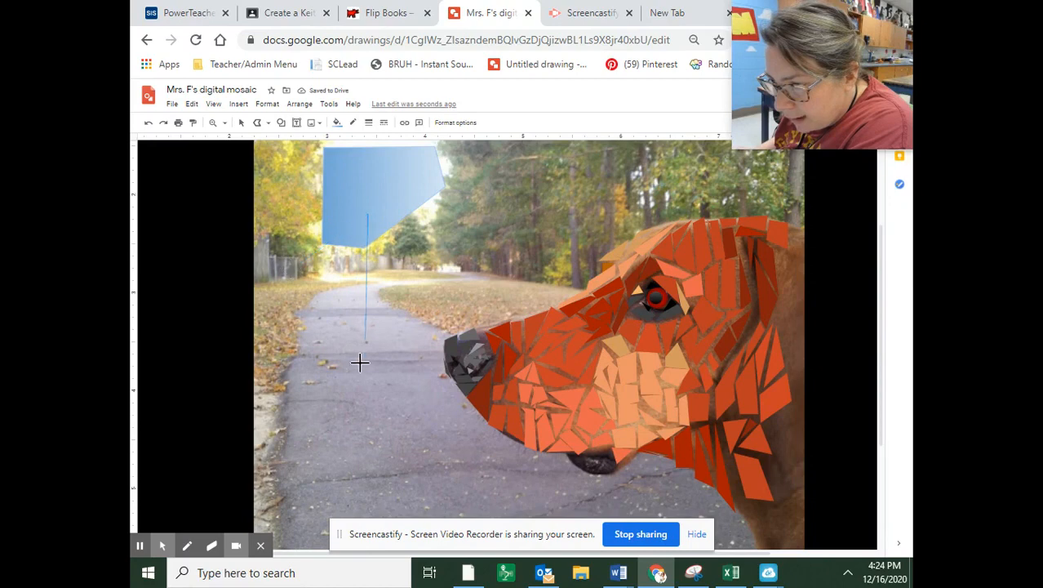
left_click(240, 124)
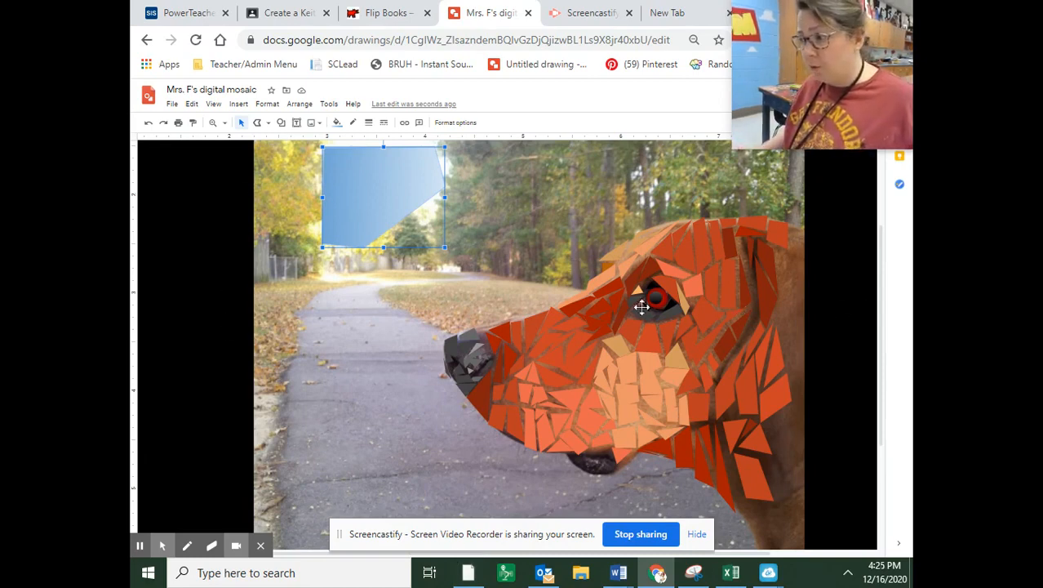
left_click(280, 343)
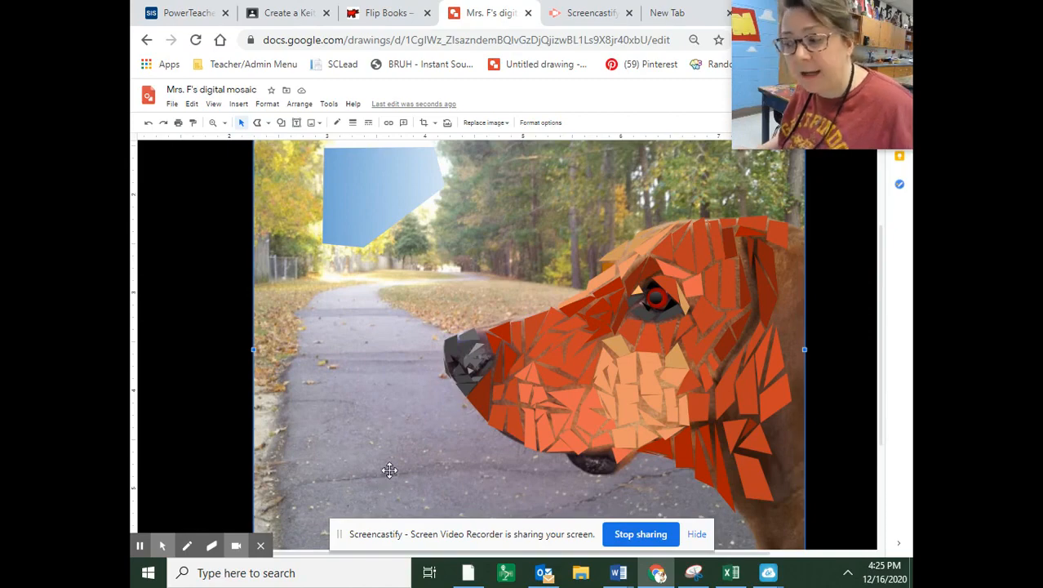
left_click_drag(437, 494, 131, 447)
left_click_drag(414, 417, 154, 413)
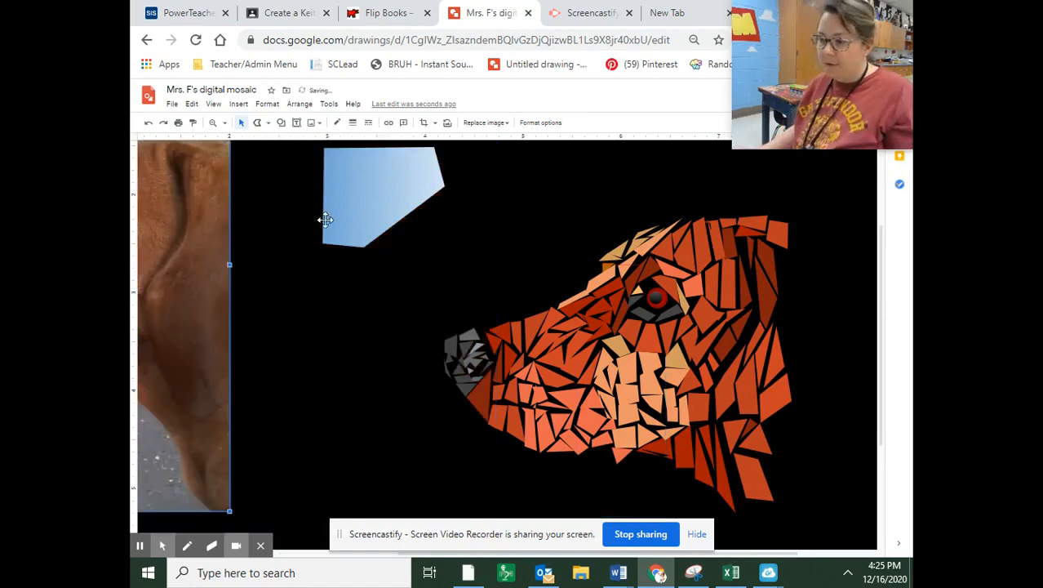
left_click(371, 188)
key("Delete")
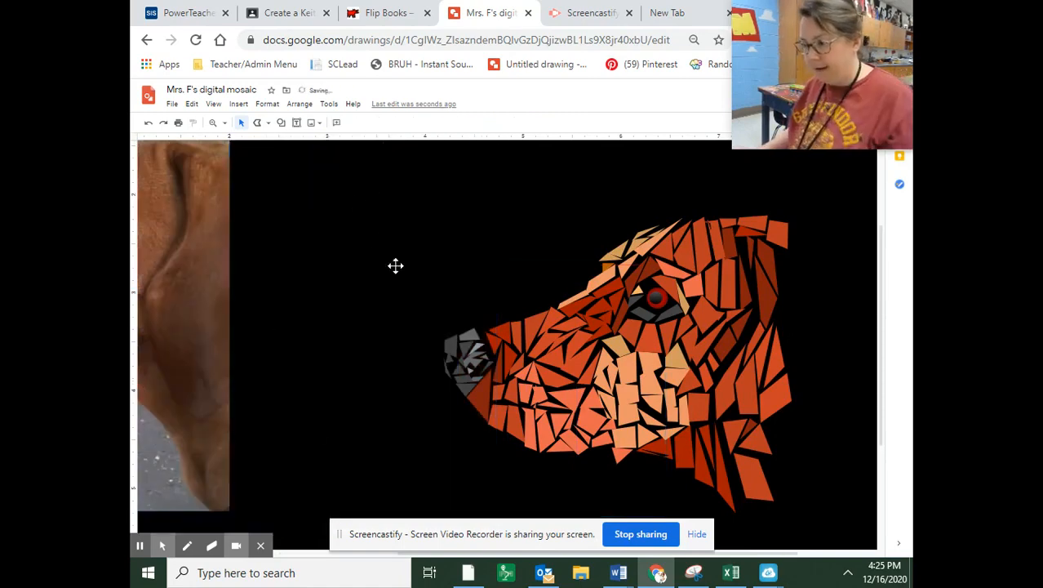